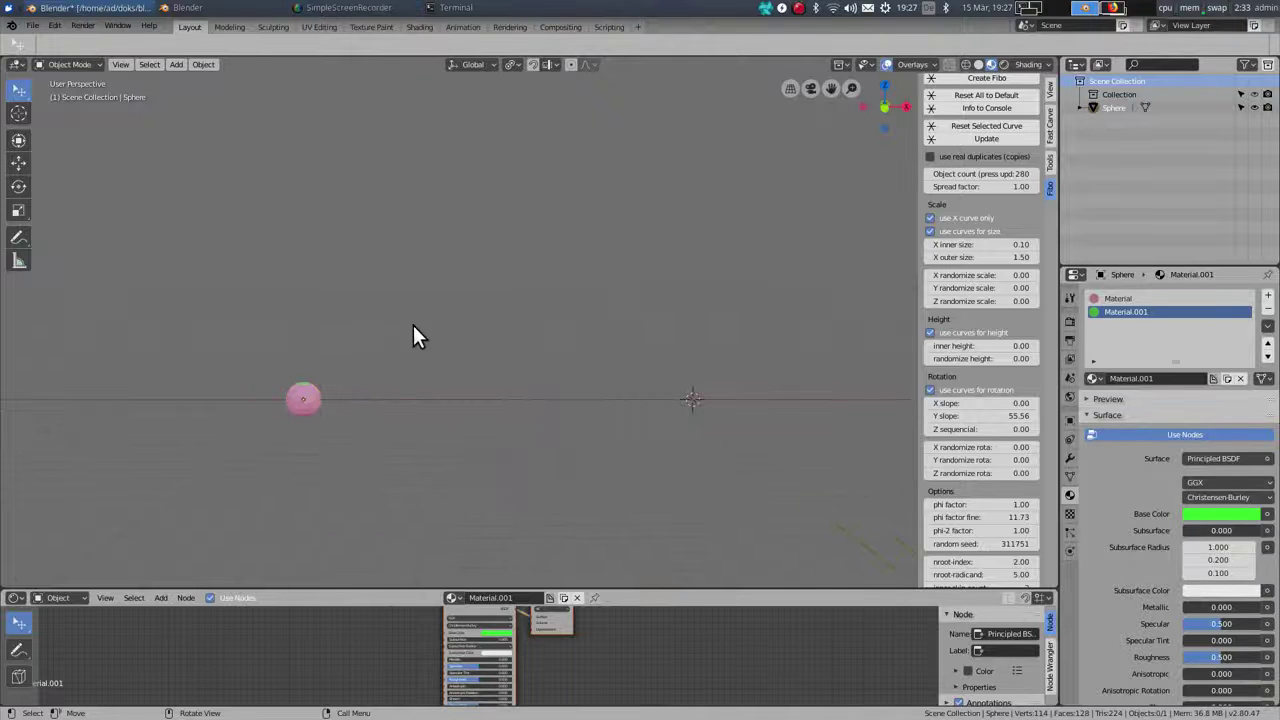
Select the two-coloured sphere and create a Fibonacci array of it with the current FiboNarray settings.
shift+middle_drag(366, 458, 334, 466)
scroll(289, 430, up, 6)
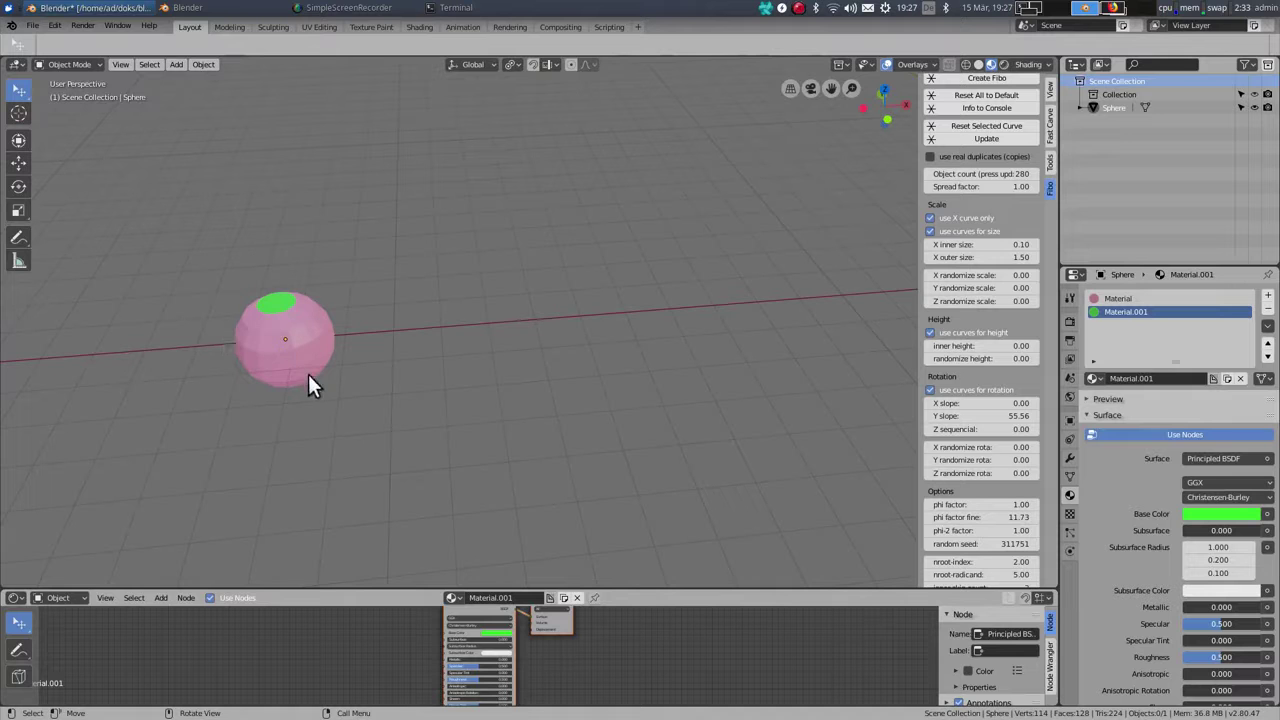
scroll(420, 420, down, 5)
click(258, 392)
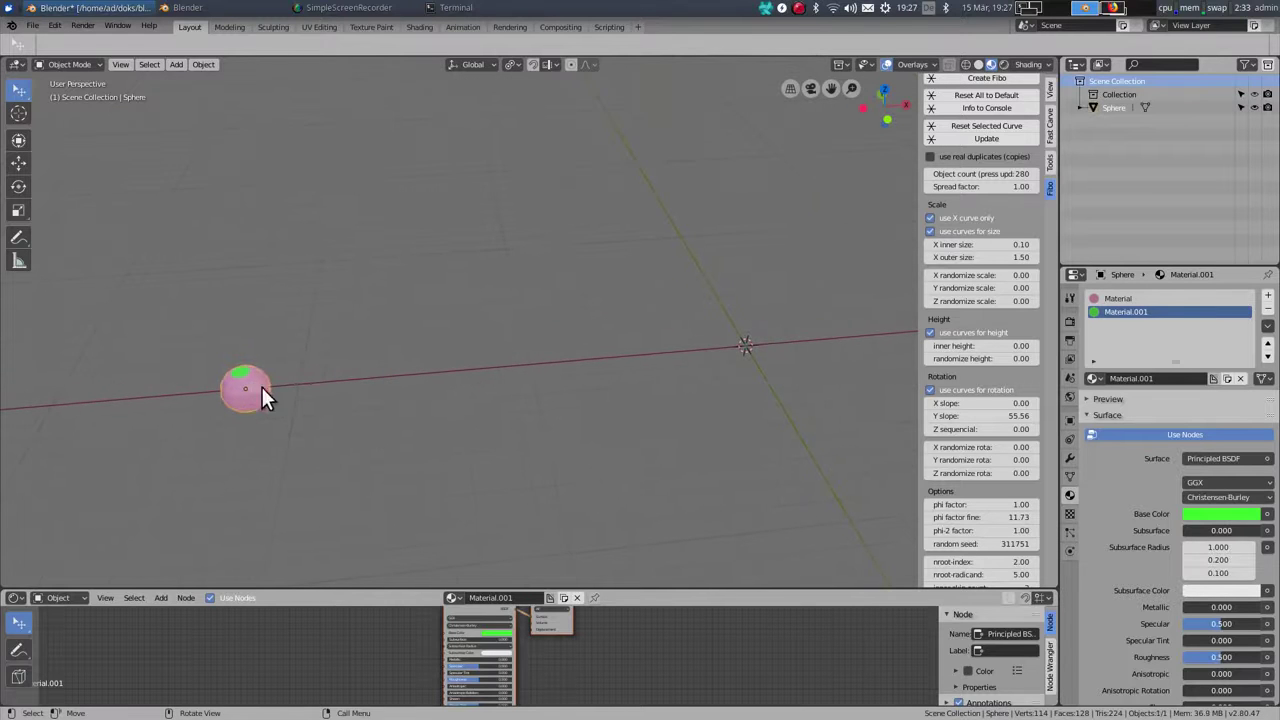
scroll(317, 394, down, 3)
shift+middle_drag(357, 413, 260, 435)
scroll(1014, 127, up, 1)
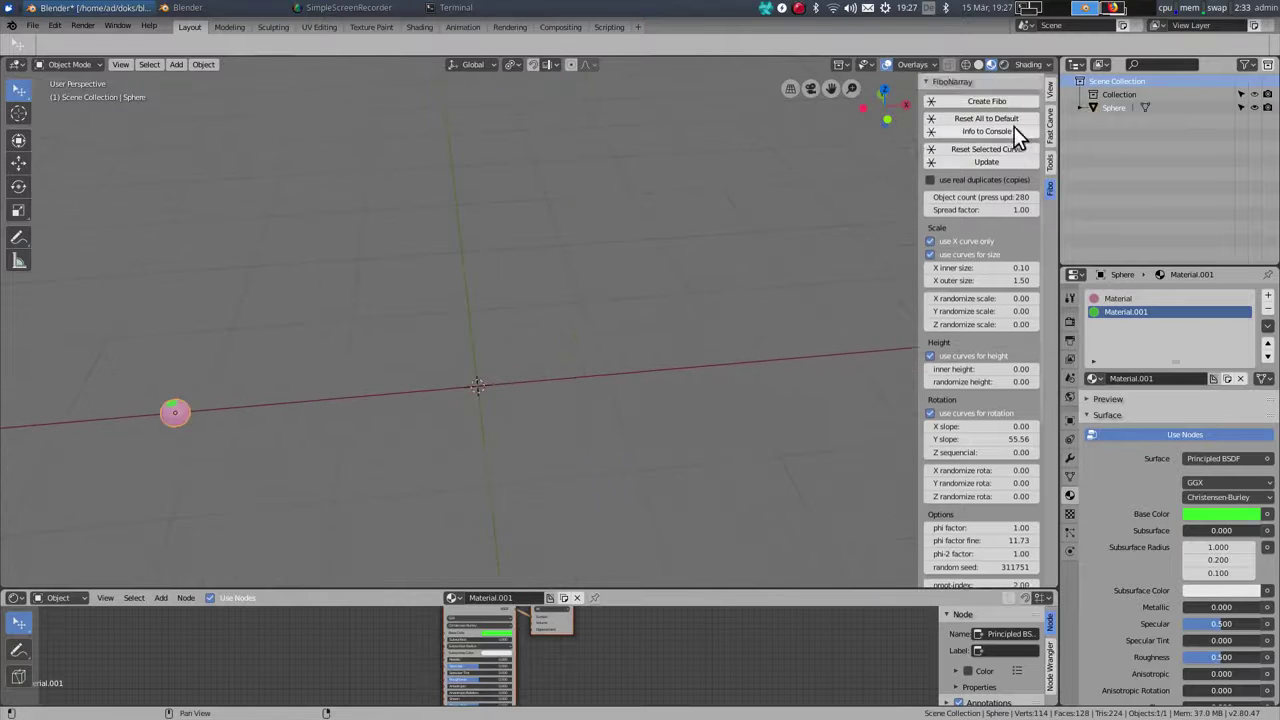
click(1008, 101)
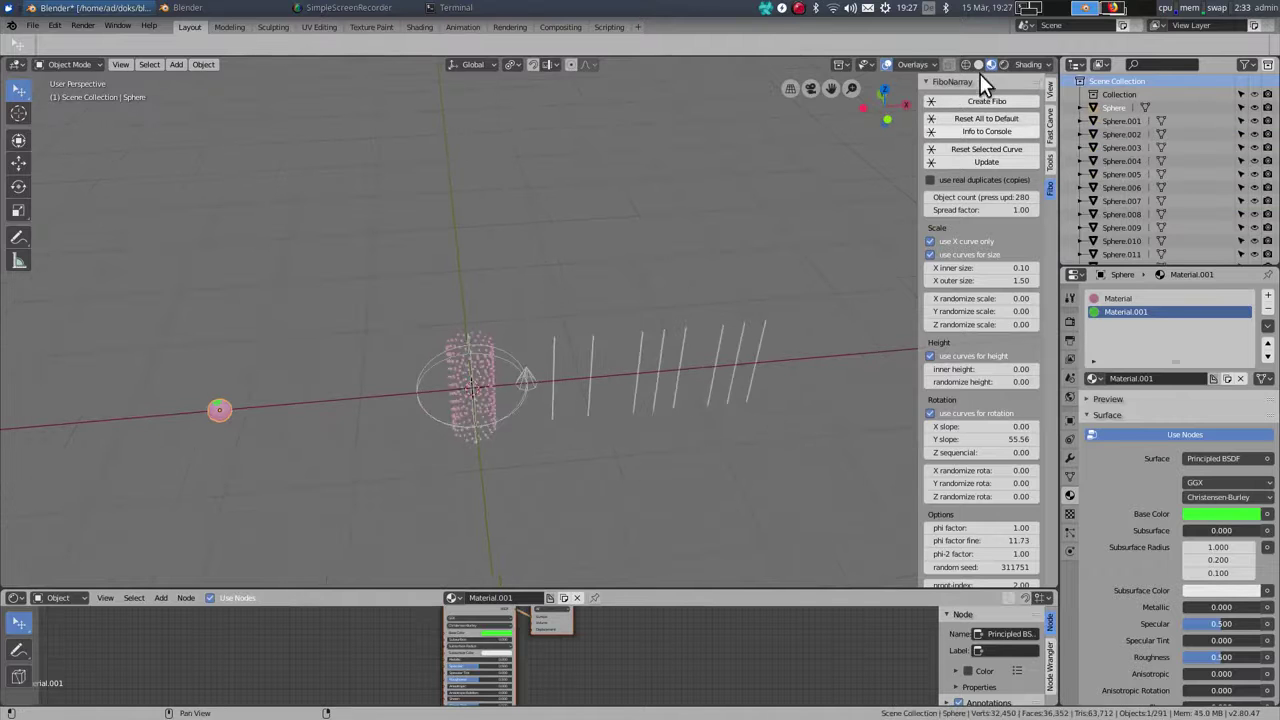
Reset all FiboNarray settings to default and enable the use of curves for size and for height.
click(982, 119)
middle_drag(529, 386, 558, 368)
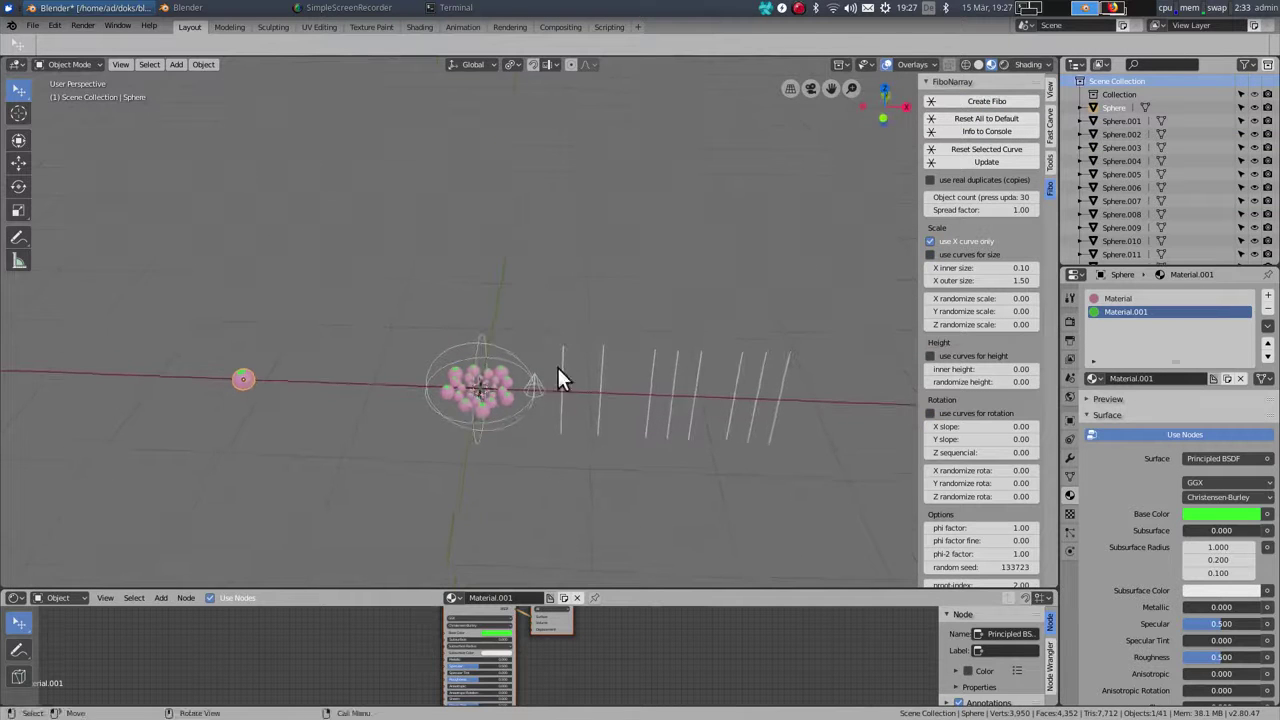
click(930, 254)
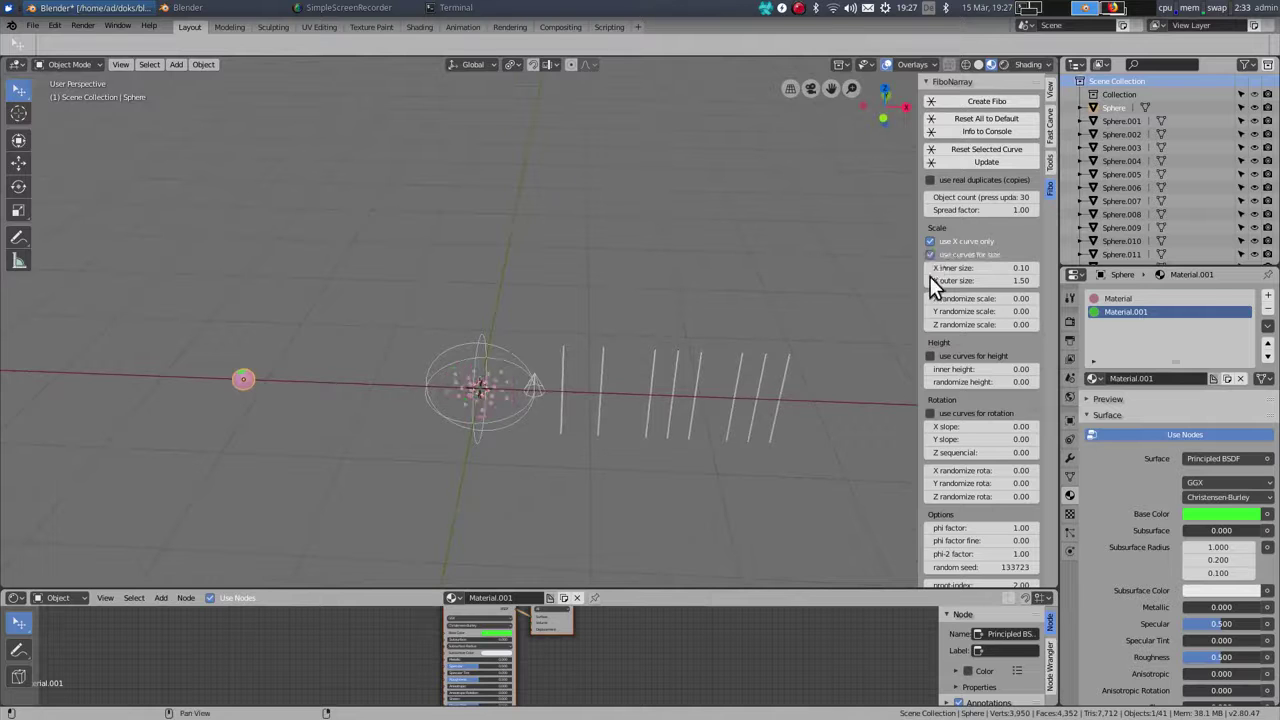
click(931, 356)
shift+middle_drag(510, 416, 557, 362)
scroll(463, 394, up, 4)
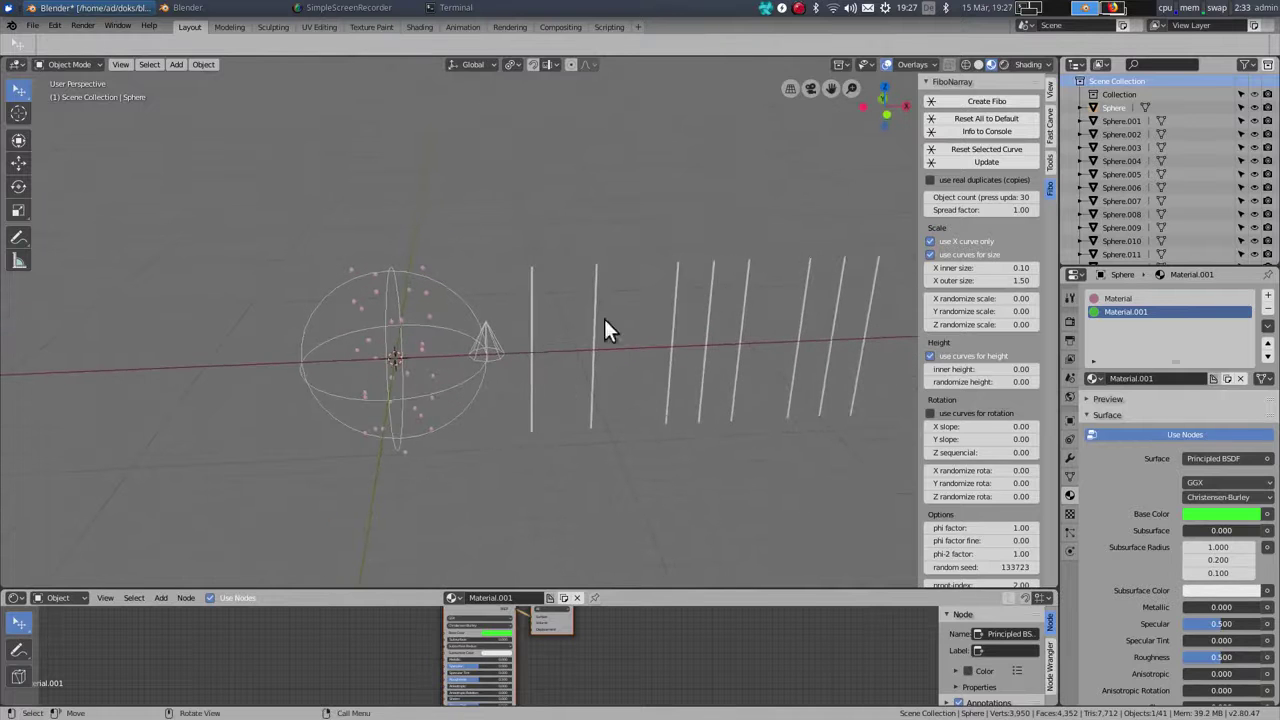
Move the control curves' cone-shaped parent empty along the X axis, farther away from the sphere array.
click(500, 351)
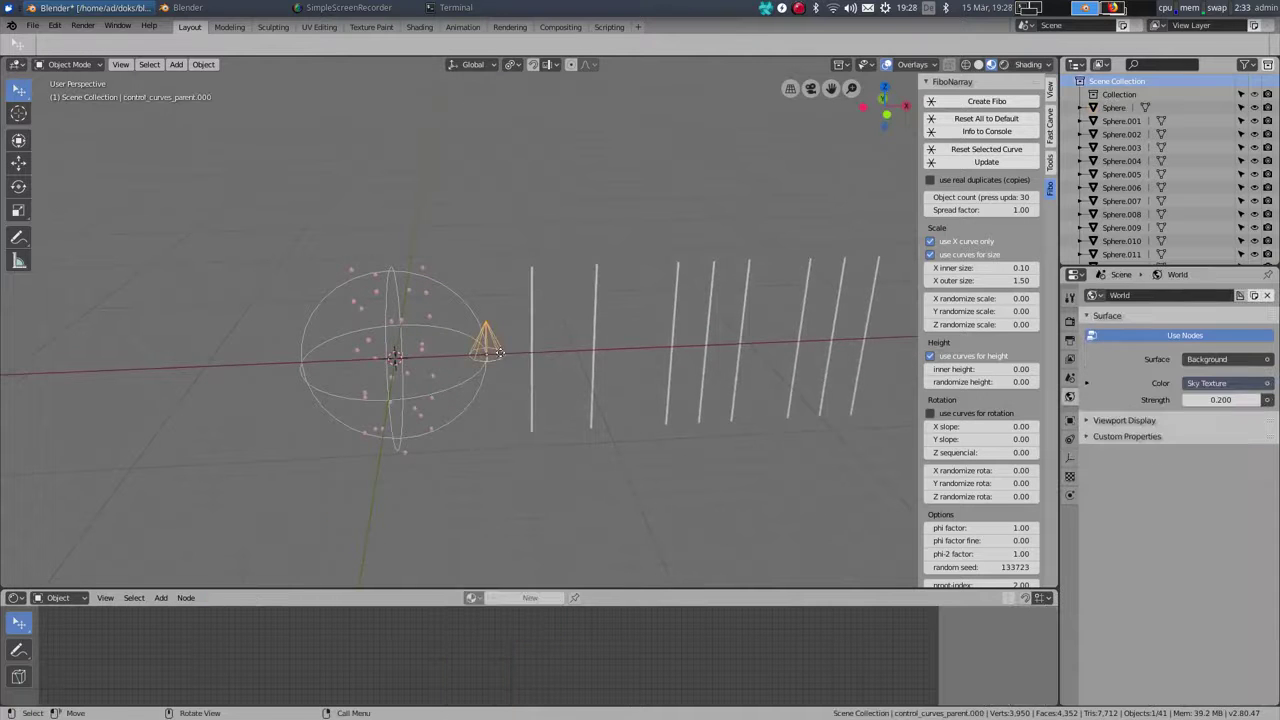
key(g)
key(x)
click(538, 352)
scroll(540, 360, down, 3)
shift+middle_drag(527, 365, 403, 330)
scroll(455, 350, up, 4)
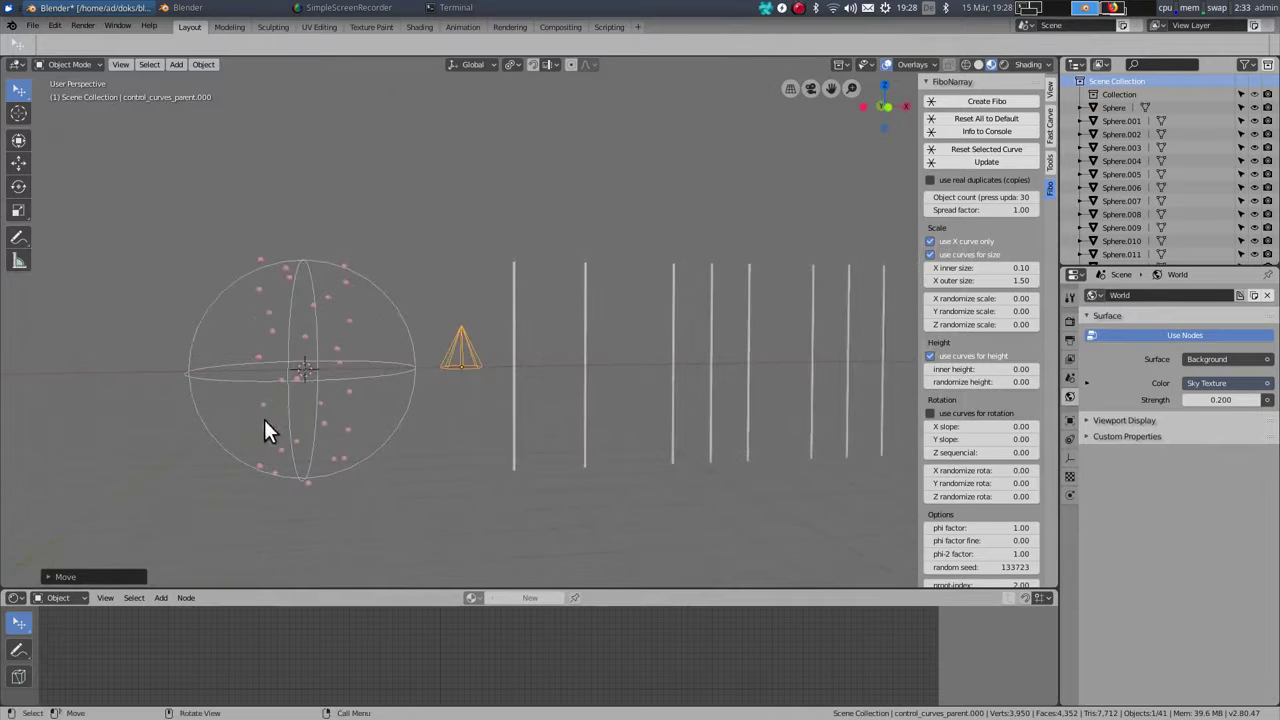
Set the array's object count to 300 and update it.
click(1002, 197)
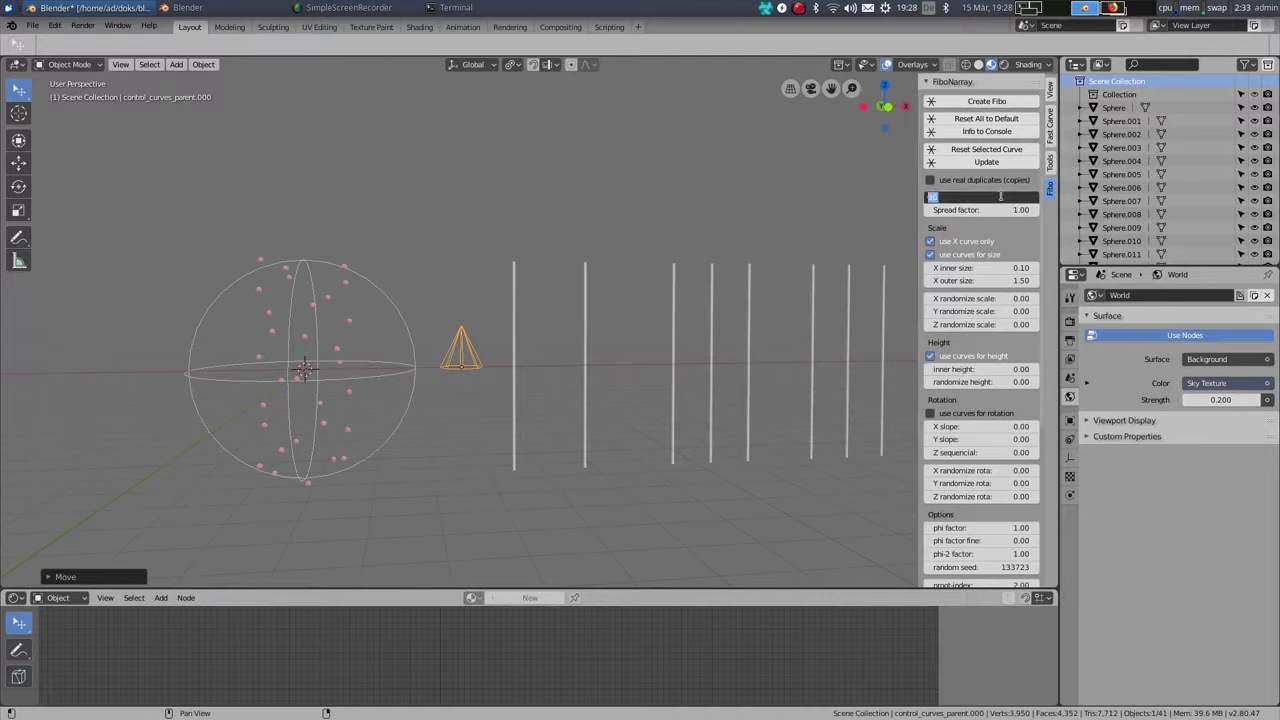
key(Return)
click(986, 162)
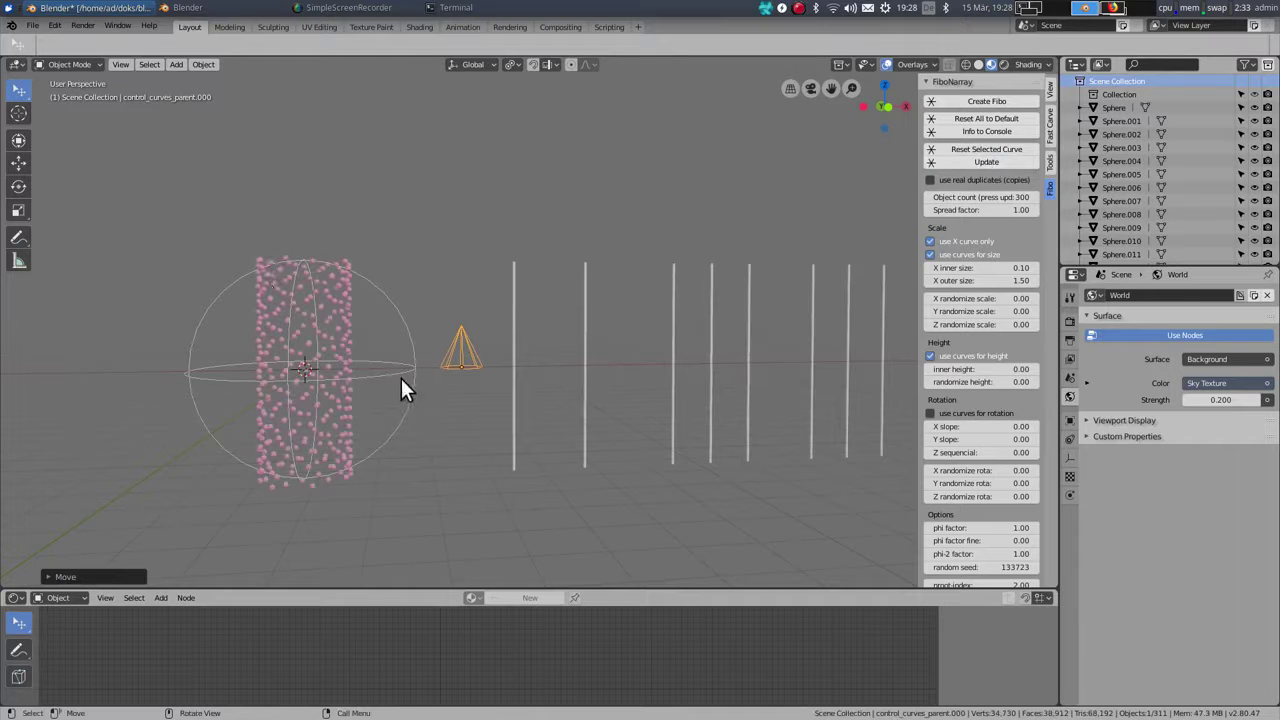
In front view, move all points of the ctl_SIZE_X curve along X to a local position of about 1.65 m to enlarge the spheres.
shift+middle_drag(401, 378, 366, 377)
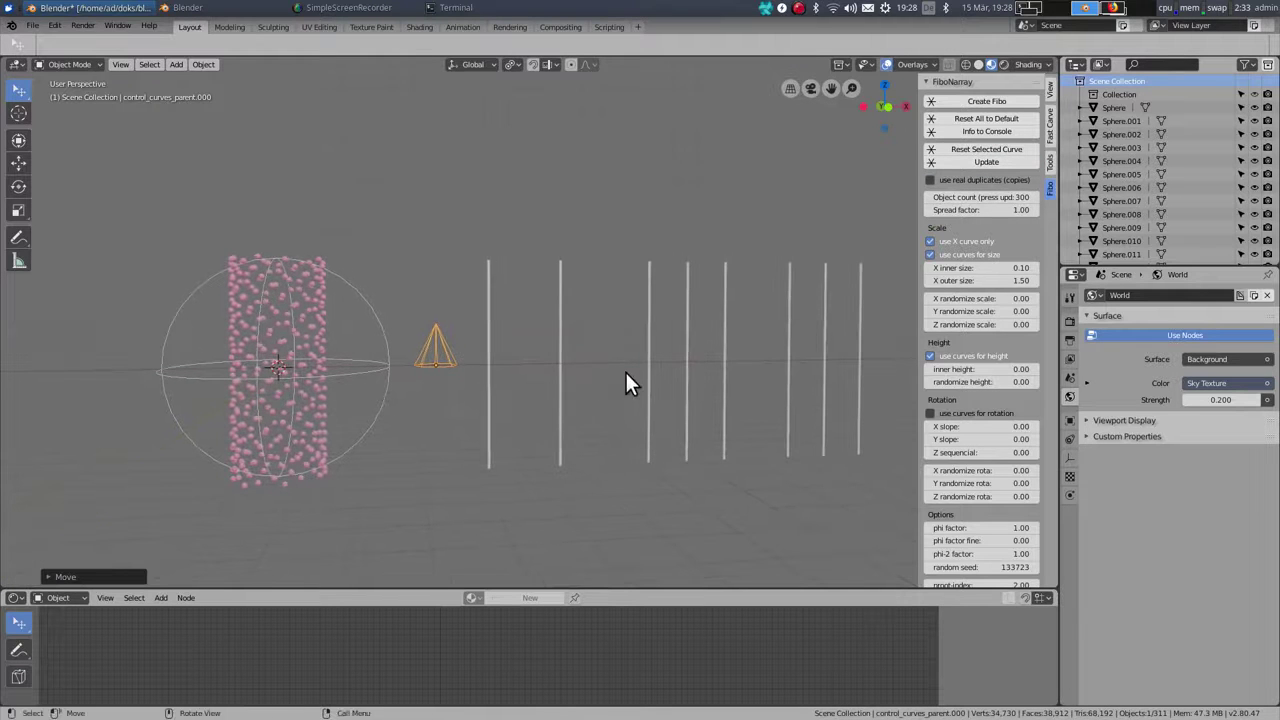
key(KP_1)
click(689, 371)
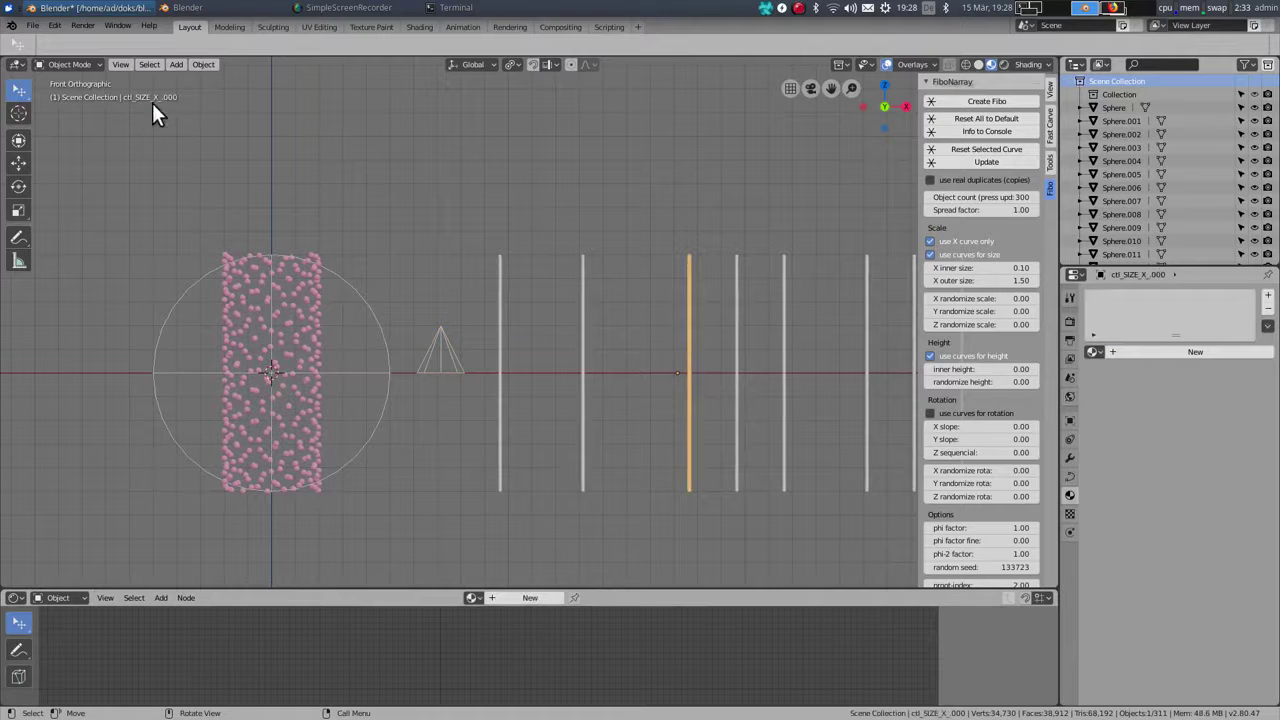
key(Tab)
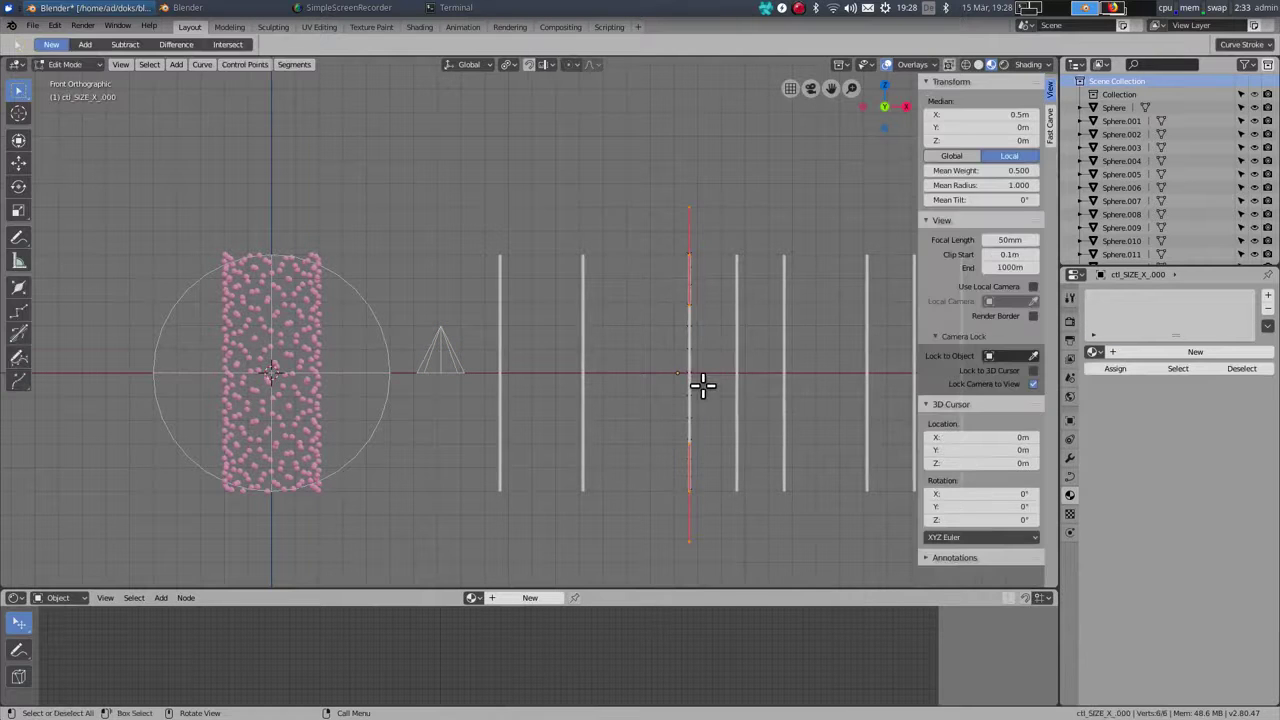
key(g)
key(x)
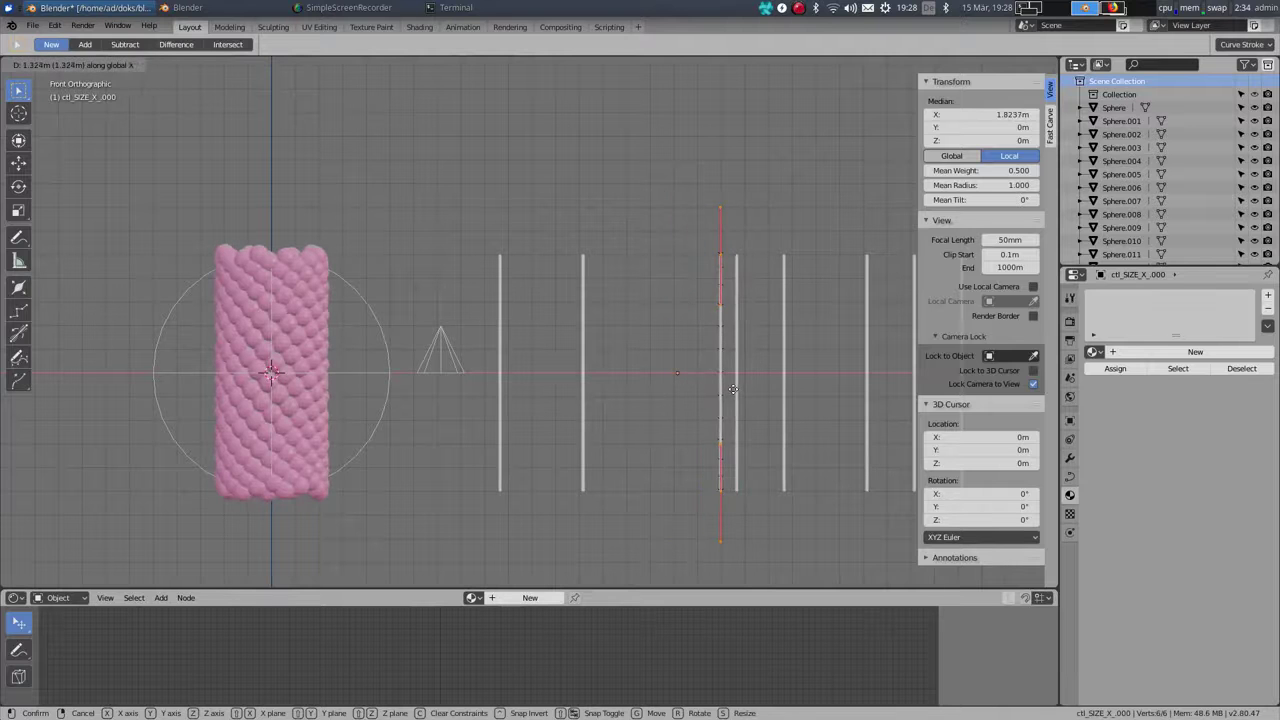
click(731, 389)
scroll(705, 389, down, 1)
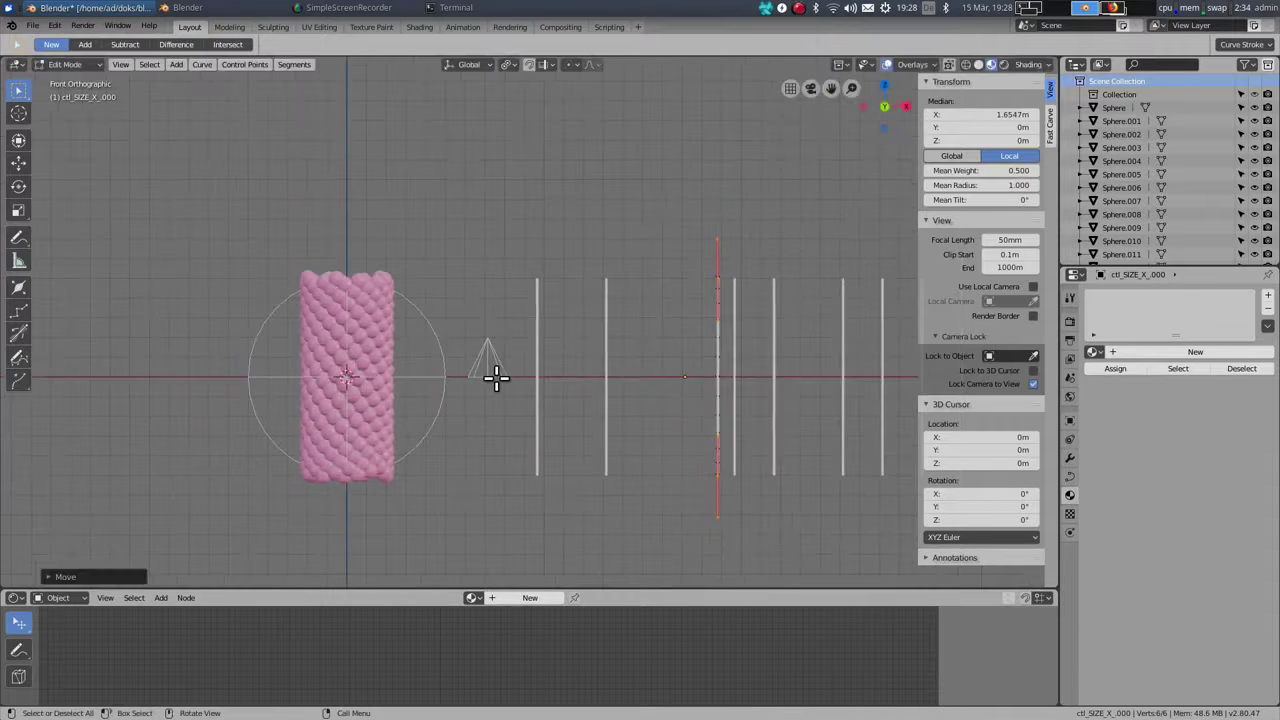
key(Tab)
scroll(490, 387, down, 1)
shift+middle_drag(484, 396, 543, 378)
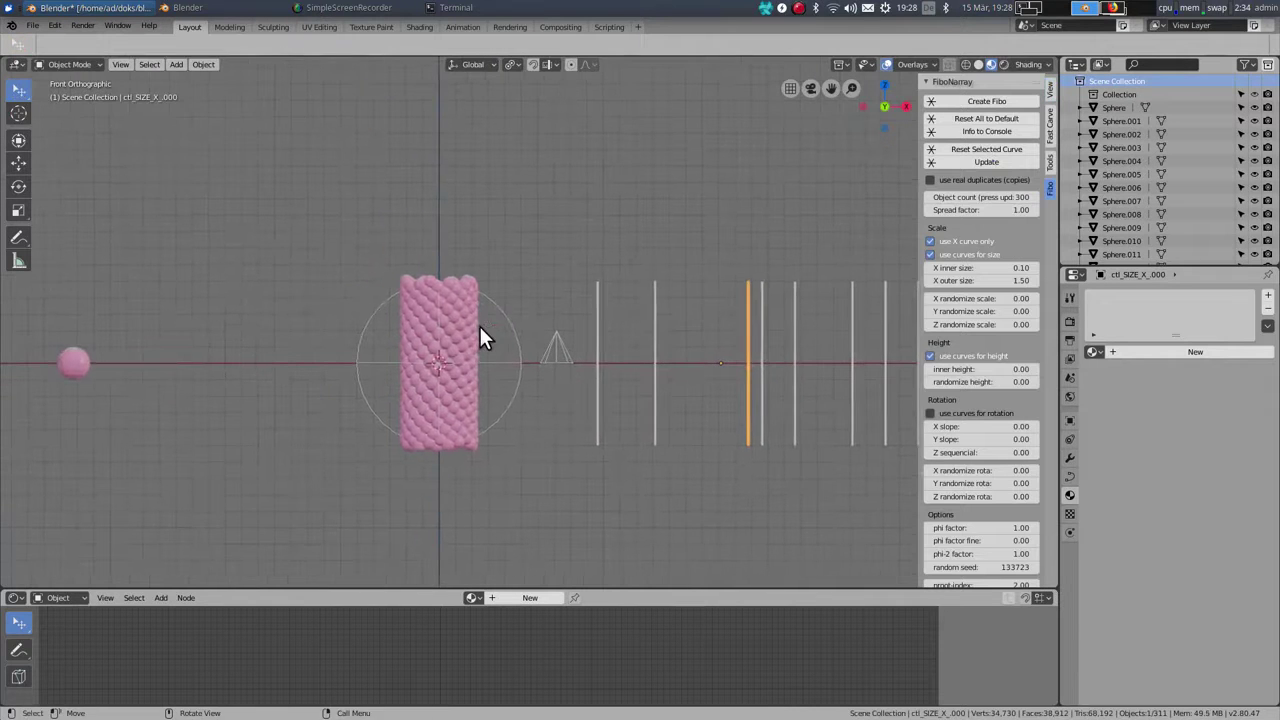
mouse_move(479, 324)
middle_down()
mouse_move(500, 391)
mouse_move(474, 320)
middle_up()
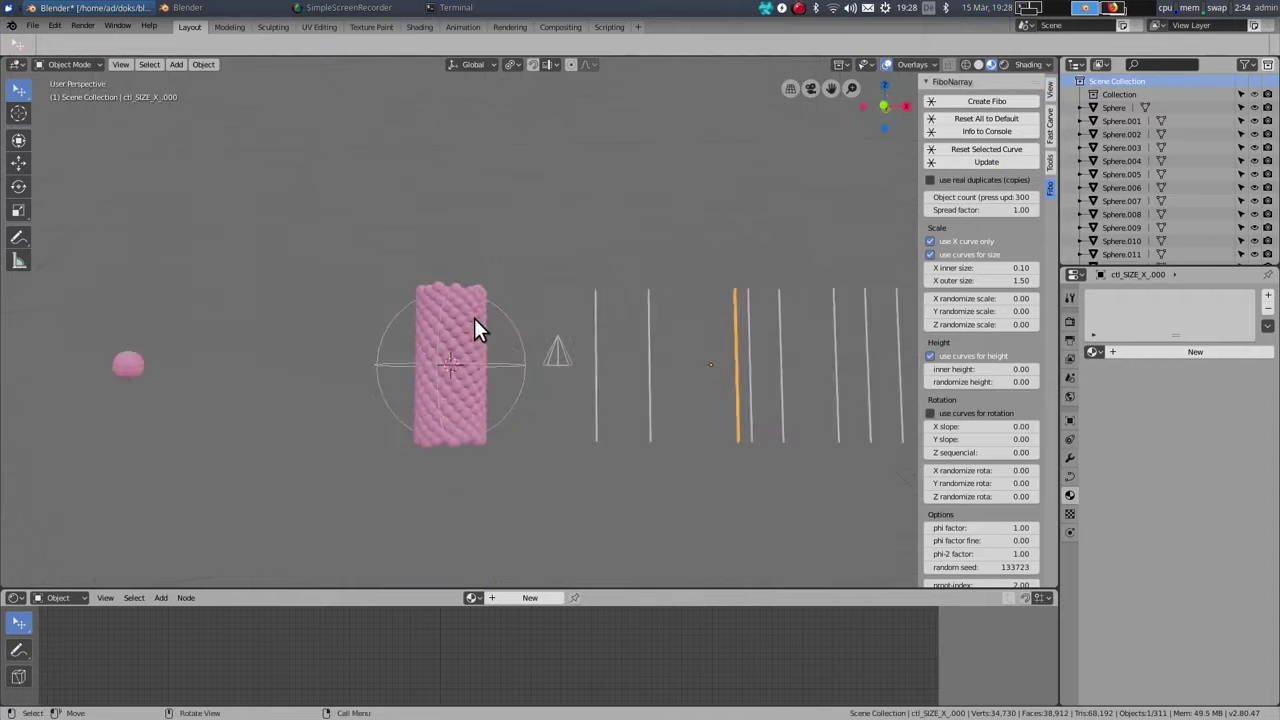
On the ctl_HEIGHT_Z curve, move the top point inward along X and pull its lower handle out to about X 2.44 m, Z 3.02 m.
key(KP_1)
scroll(565, 374, up, 2)
click(613, 356)
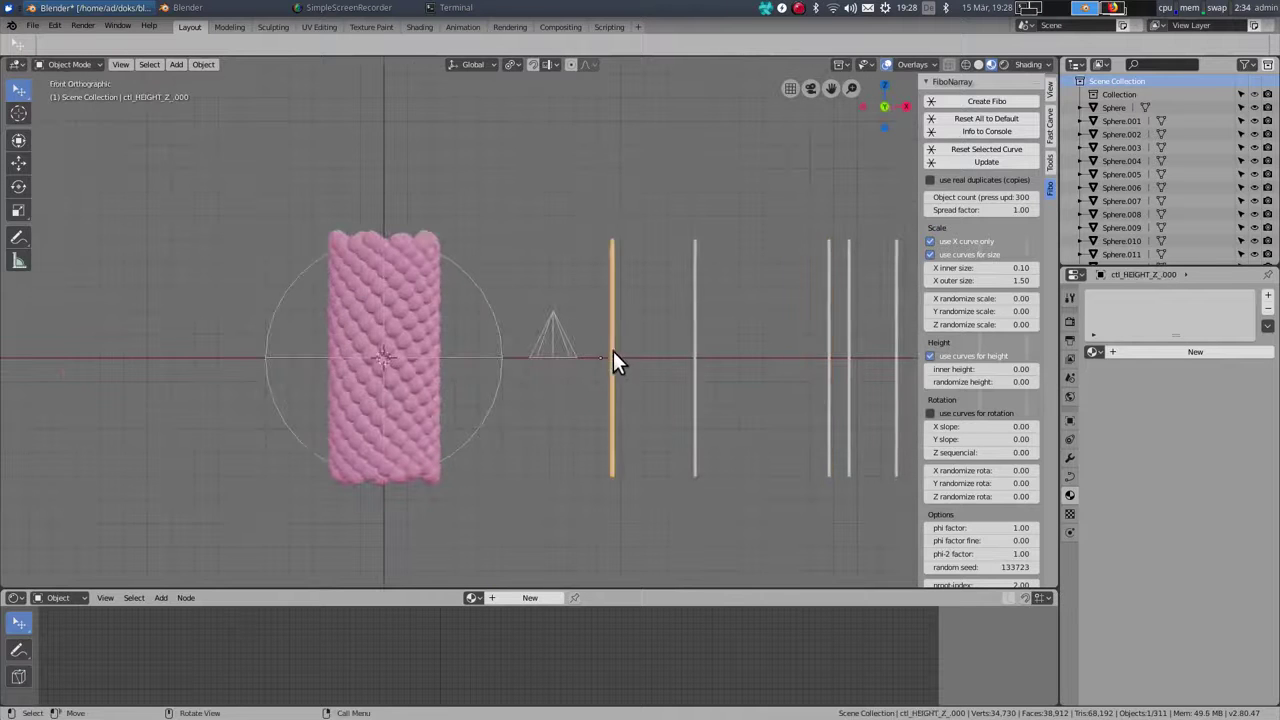
key(Tab)
click(664, 305)
key(g)
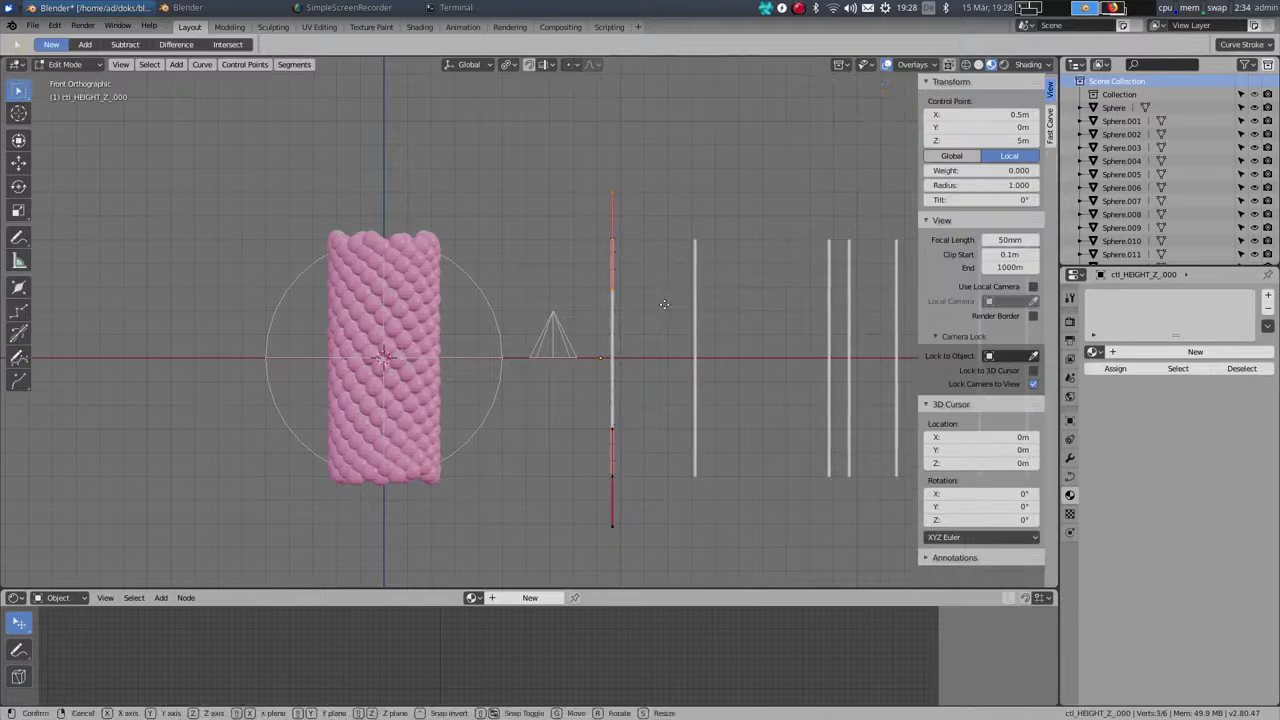
key(x)
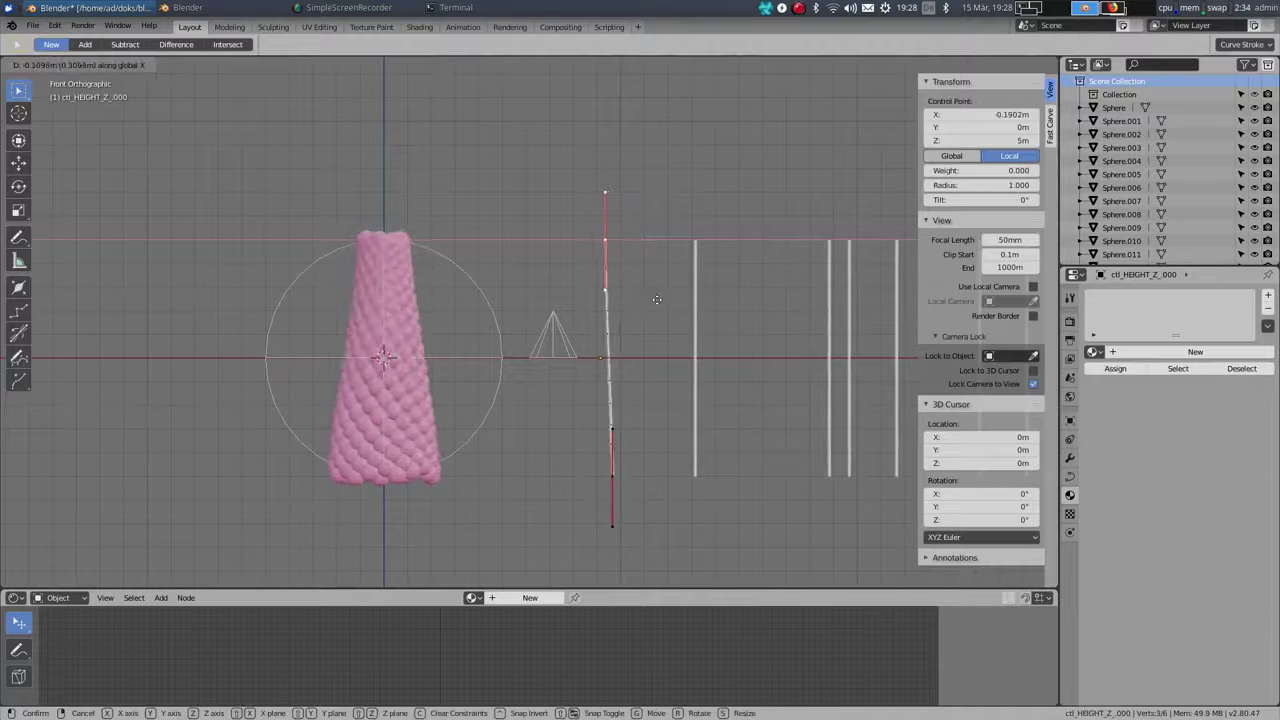
click(657, 299)
key(g)
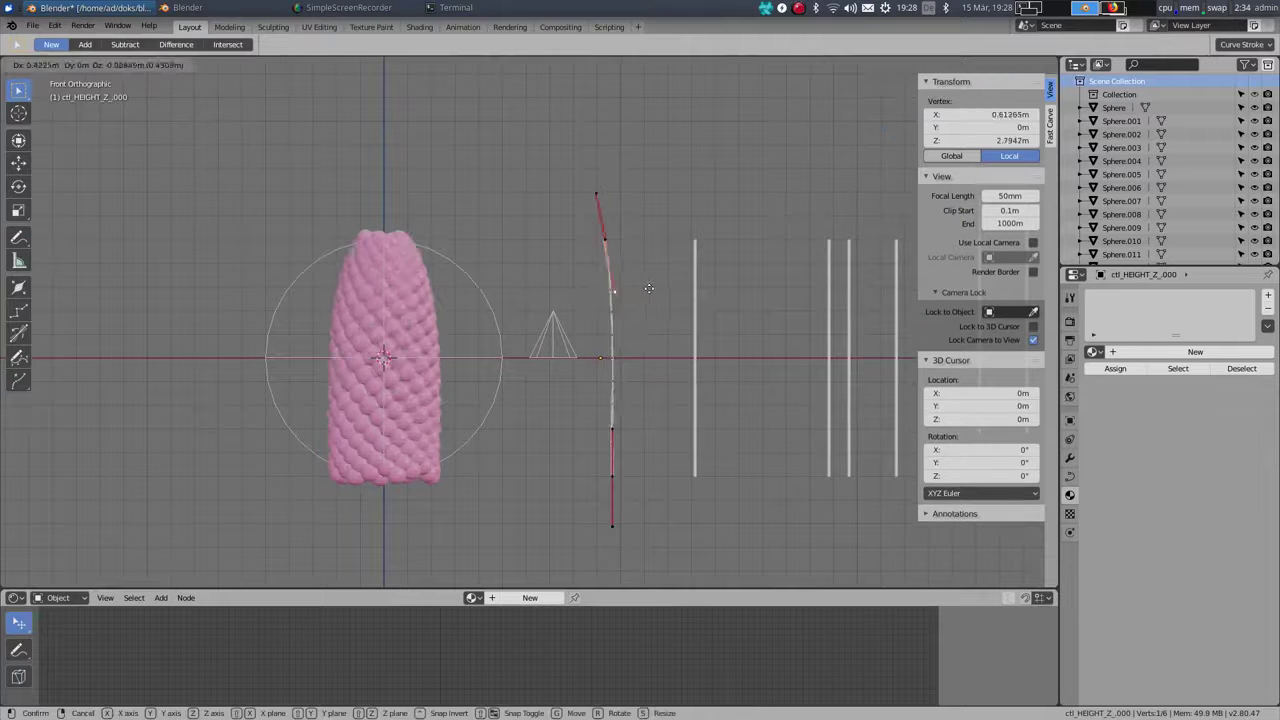
click(657, 291)
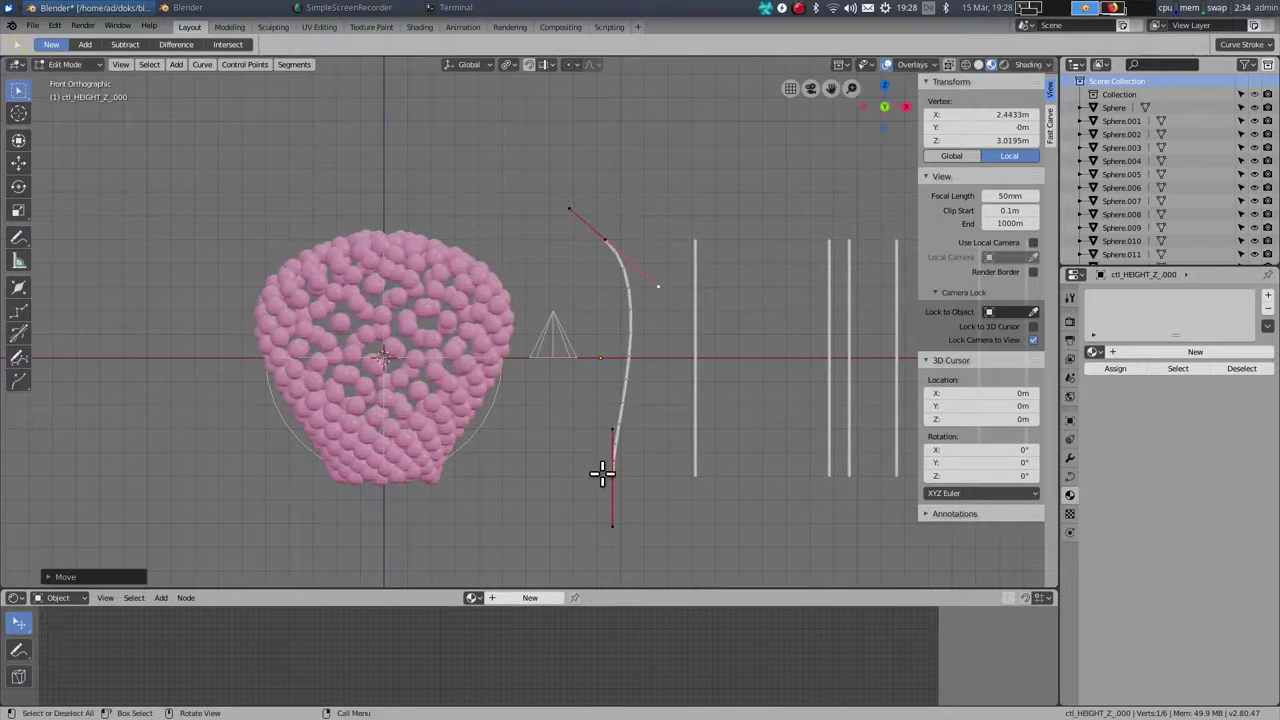
Move the height curve's bottom point to about X 0.05 m and pull its upper handle out to about X 2.16 m.
click(602, 474)
key(g)
key(x)
click(598, 437)
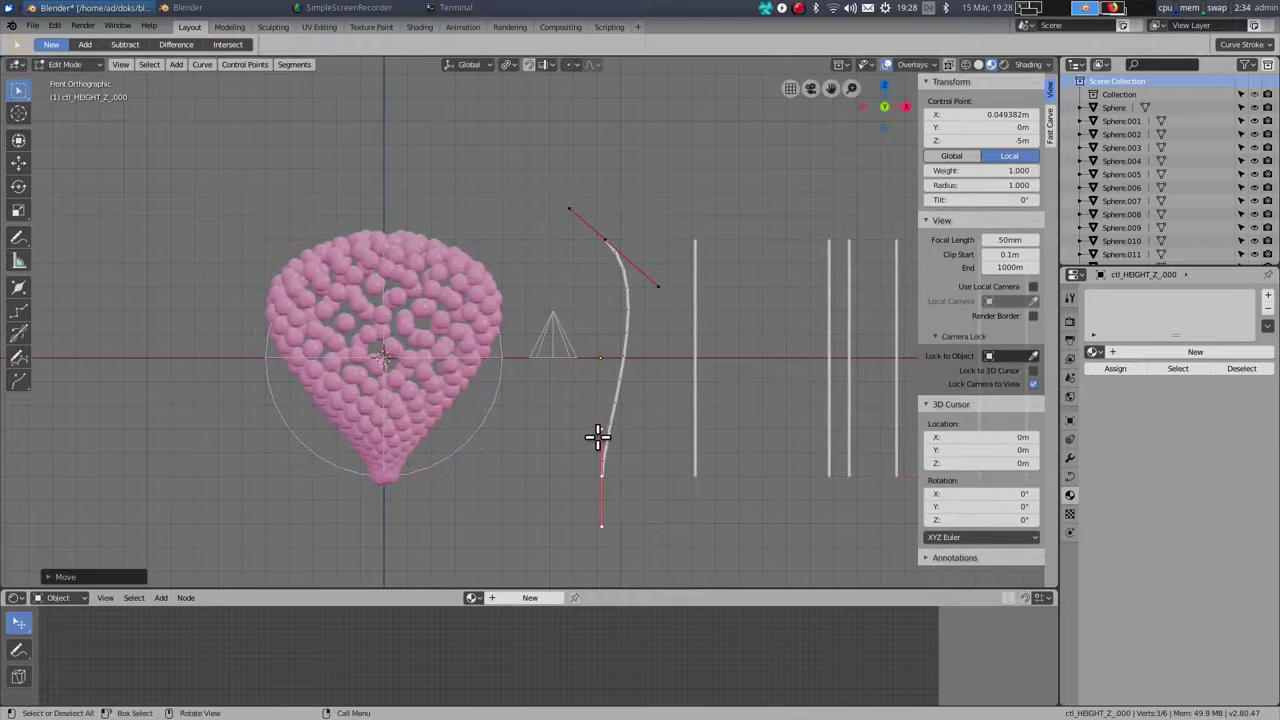
click(605, 424)
key(g)
key(x)
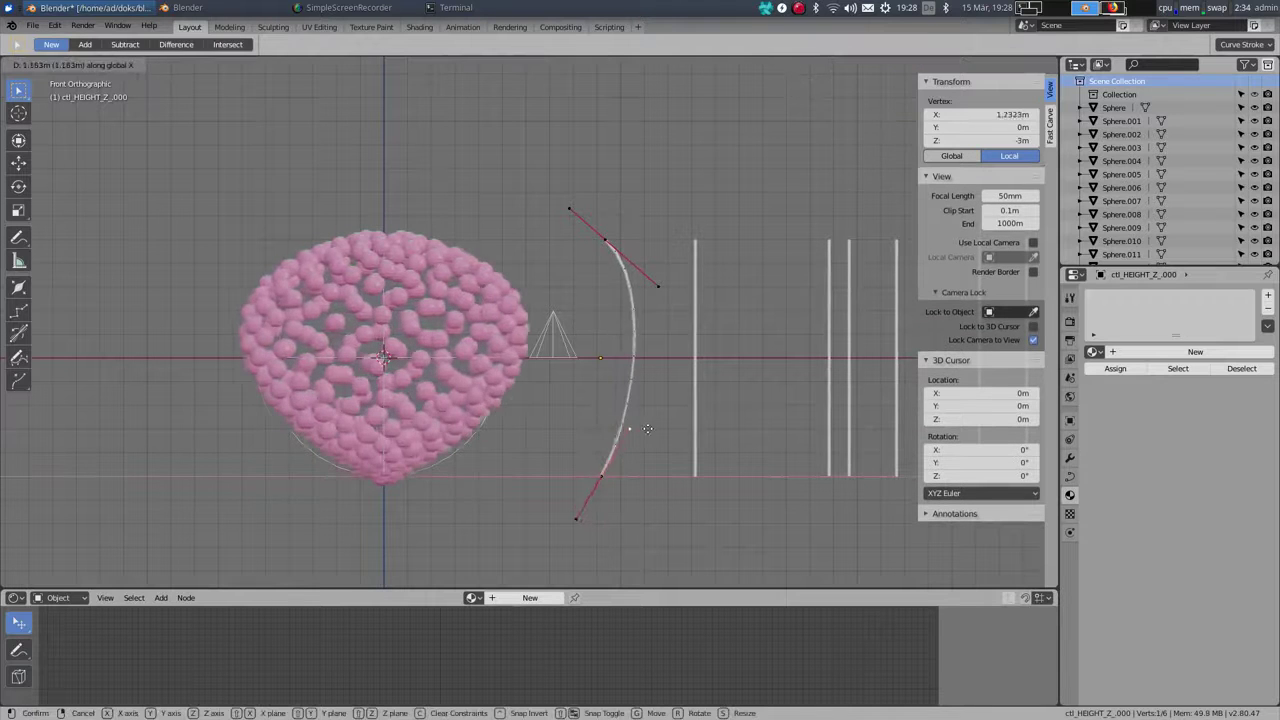
click(662, 330)
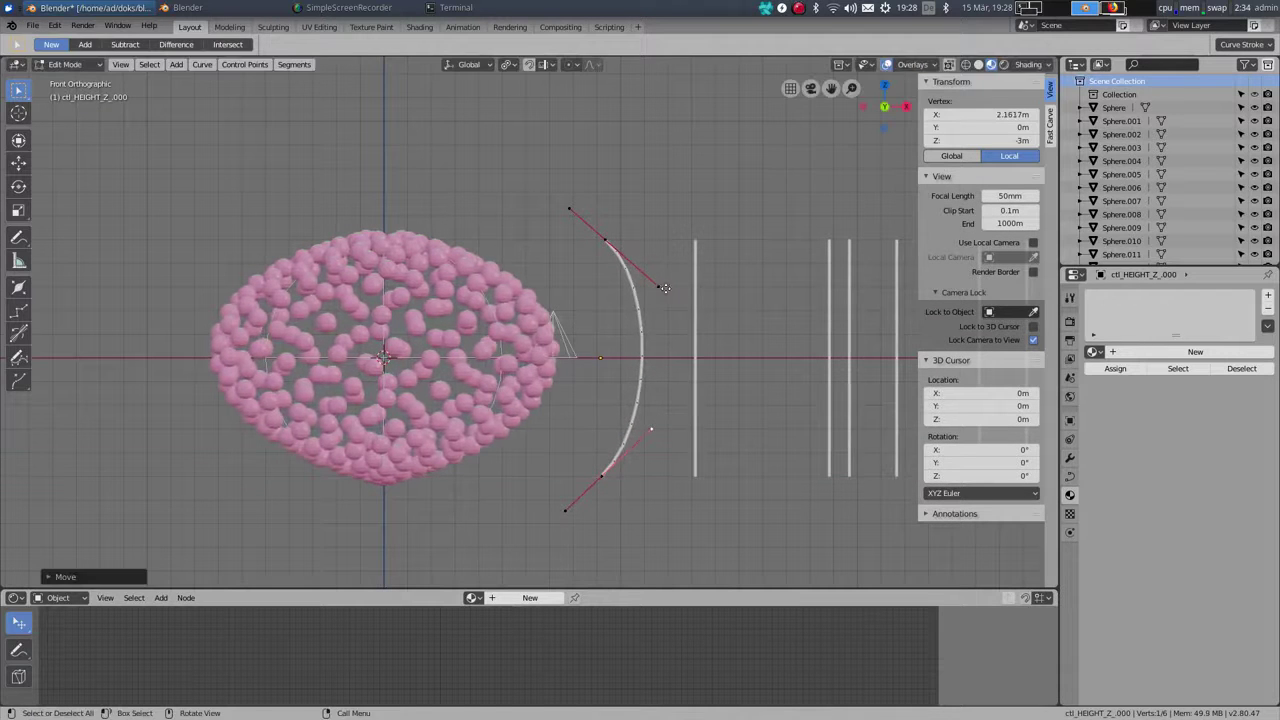
Raise the bottom point's handle to mid-height and lower the top point's handle to about X 0.42 m, Z -2.81 m.
click(666, 289)
key(g)
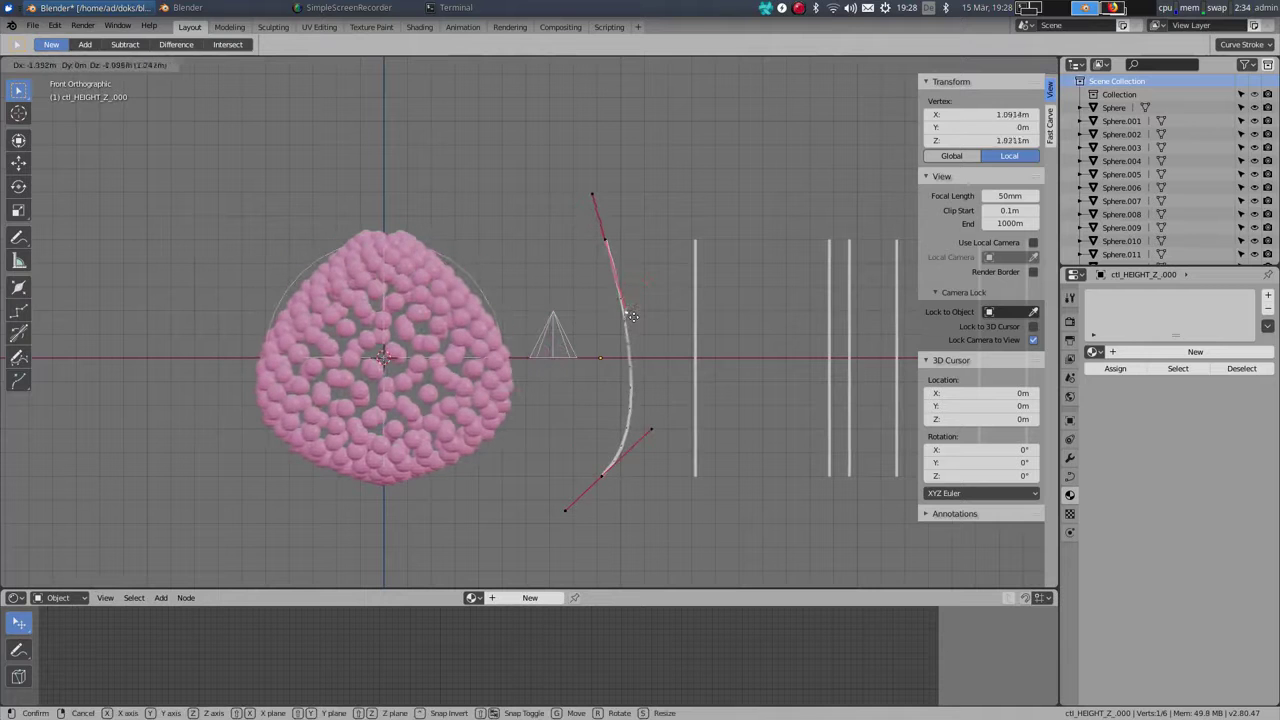
click(635, 360)
click(646, 434)
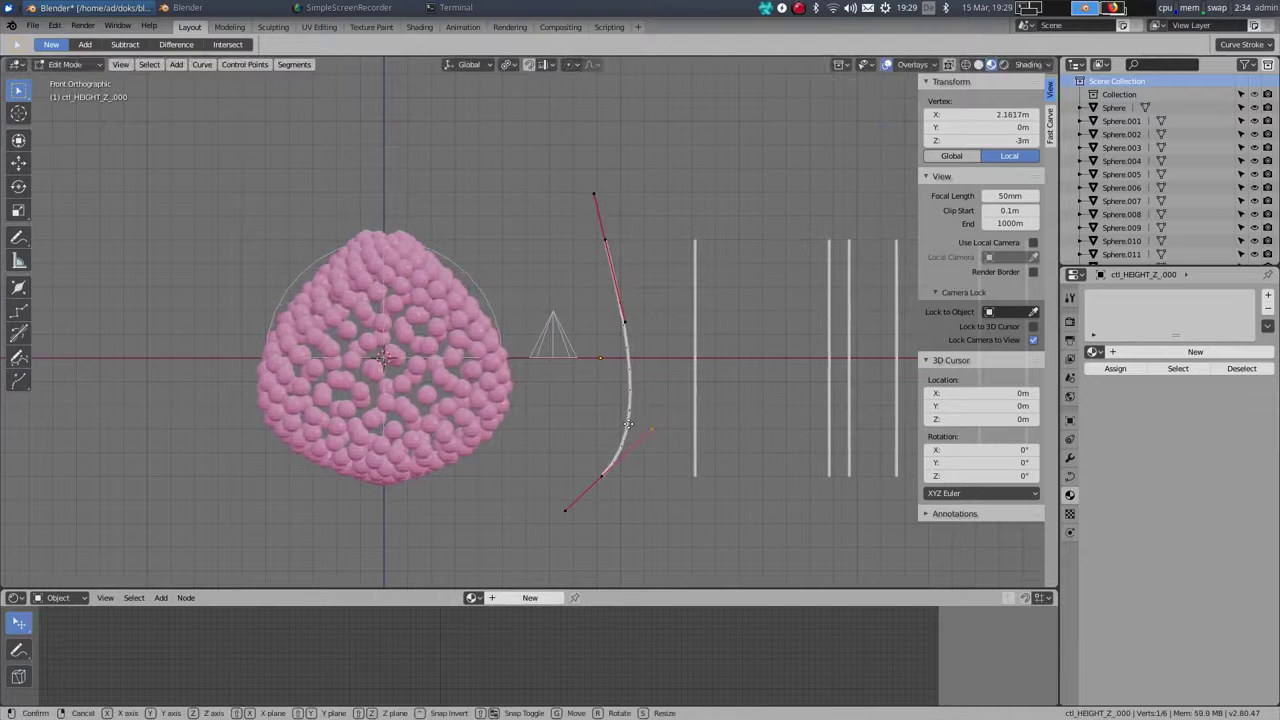
key(g)
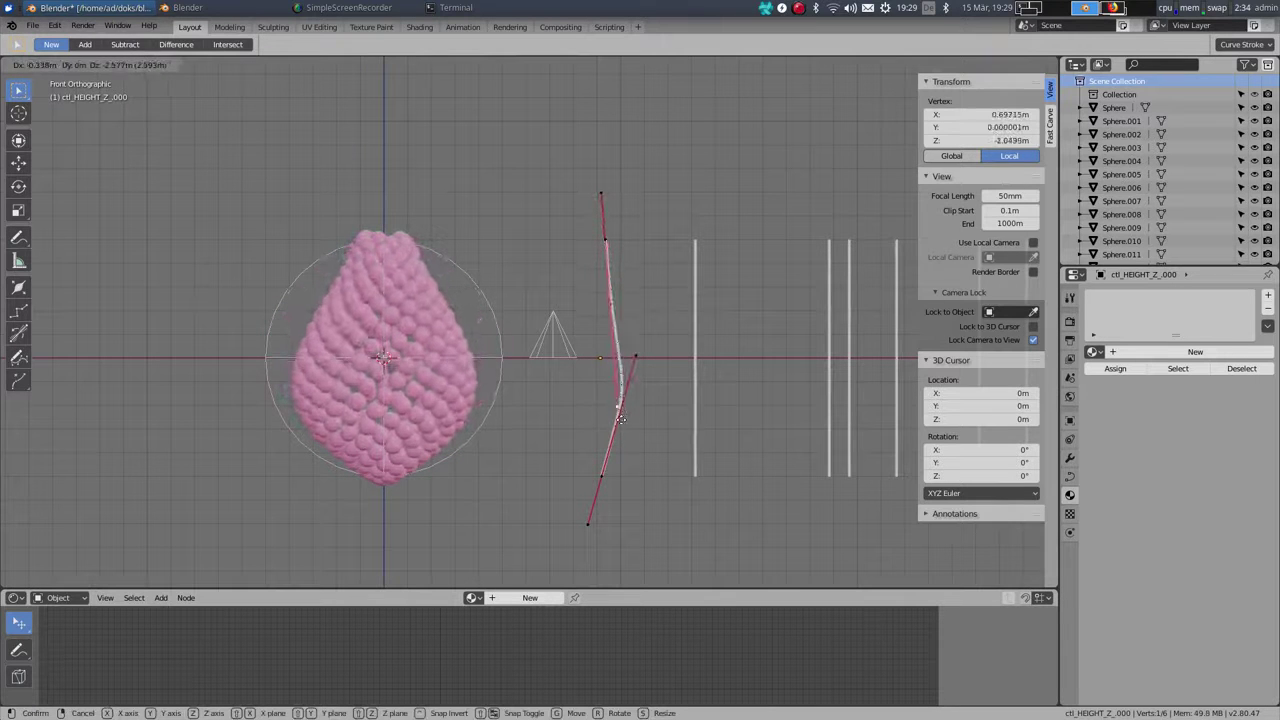
click(612, 421)
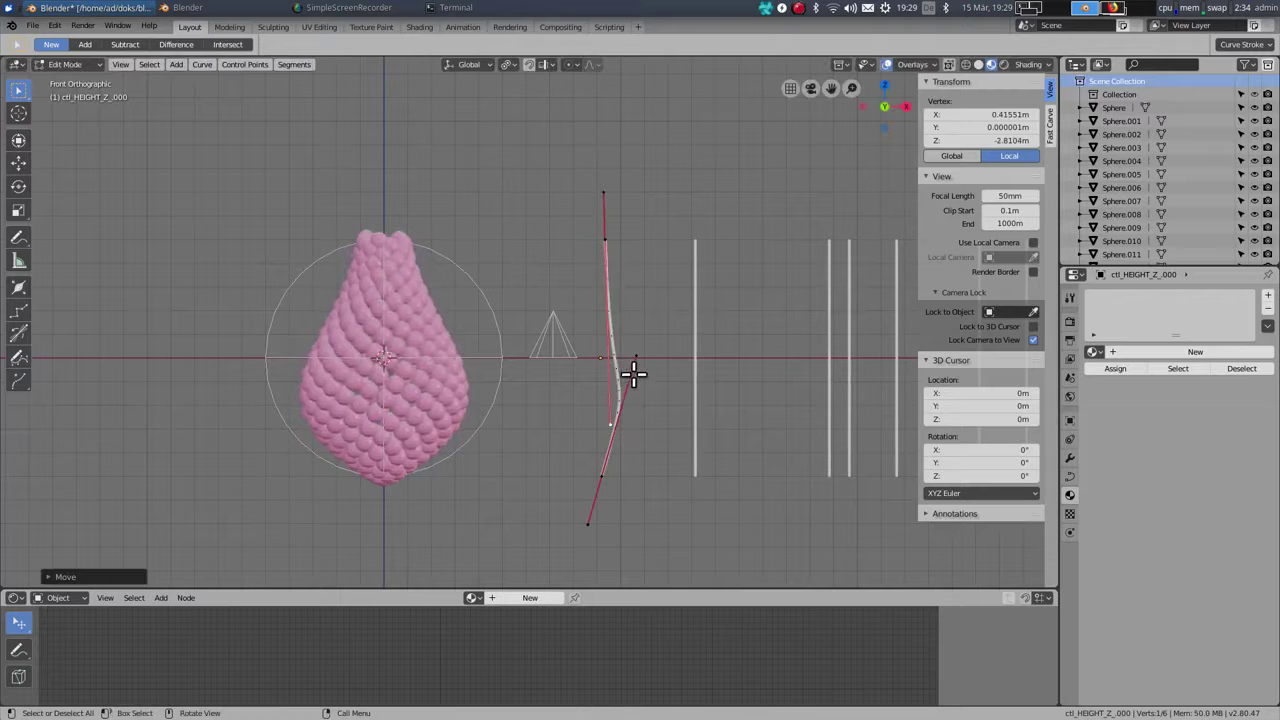
Adjust the bottom point's upper handle to about X 1.96 m, Z 0.04 m to give the array a pear-shaped profile.
click(633, 366)
key(g)
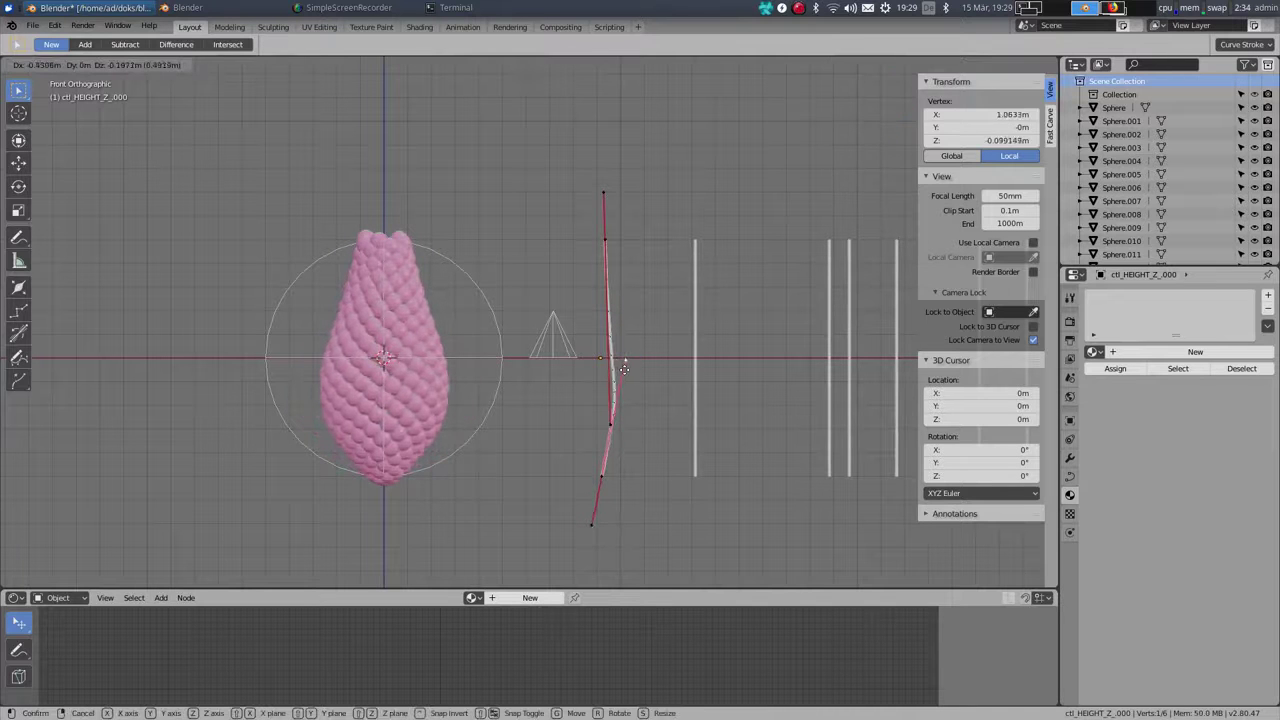
click(624, 370)
scroll(487, 377, down, 1)
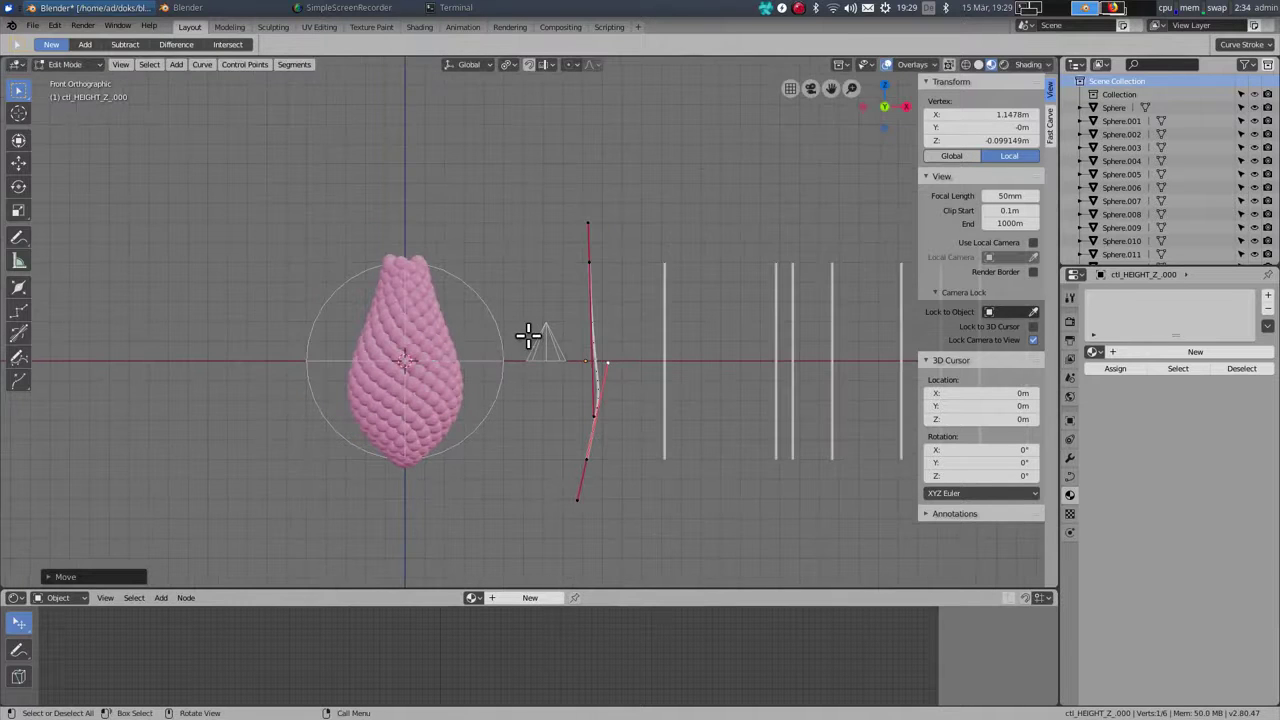
key(g)
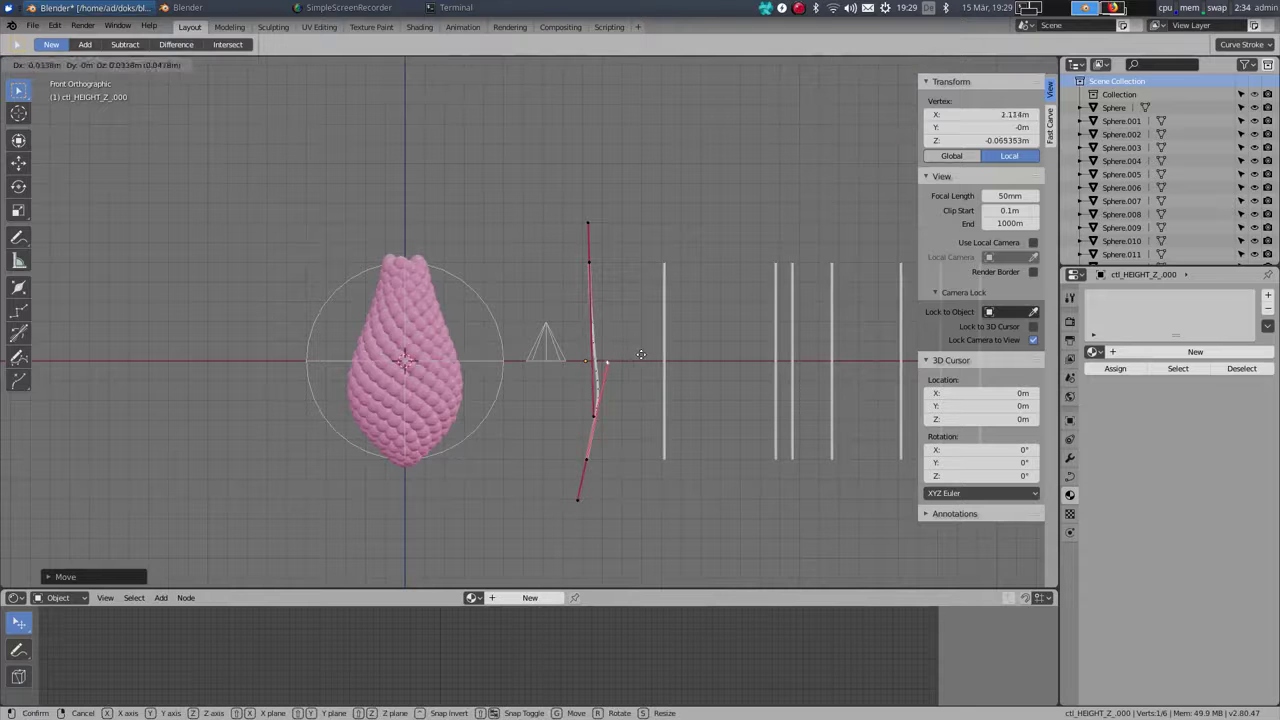
click(630, 357)
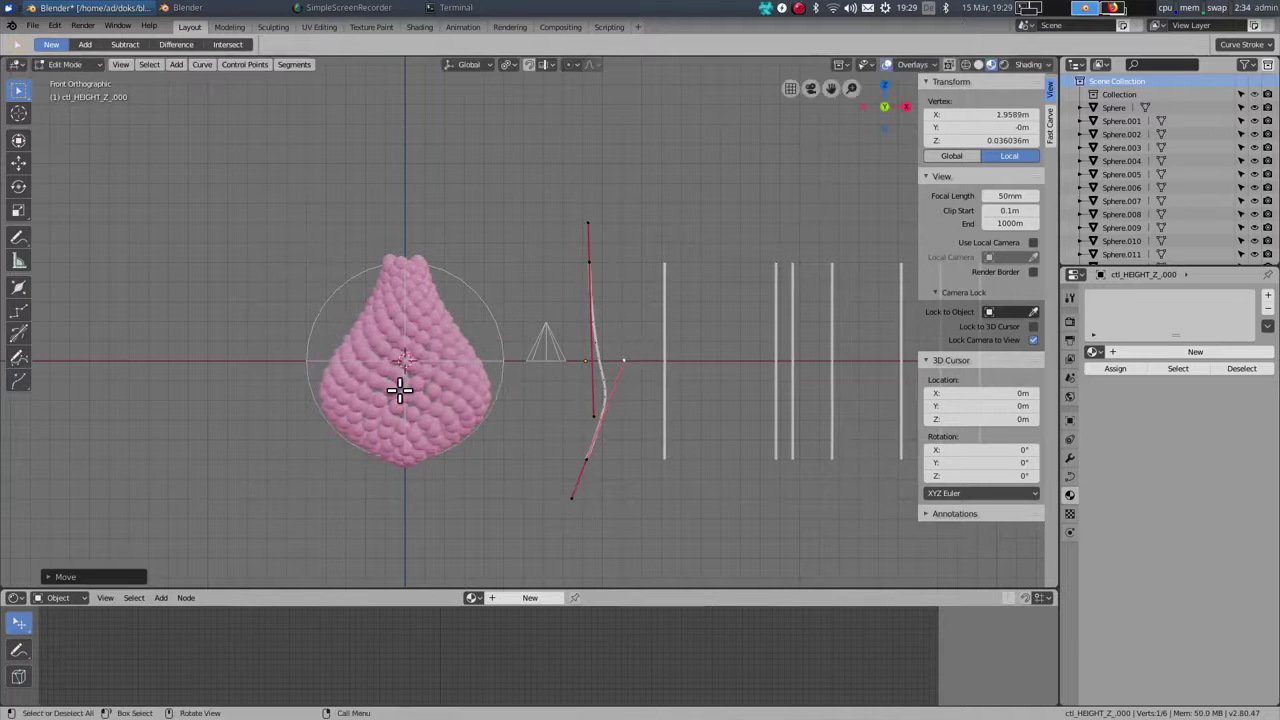
scroll(399, 390, up, 3)
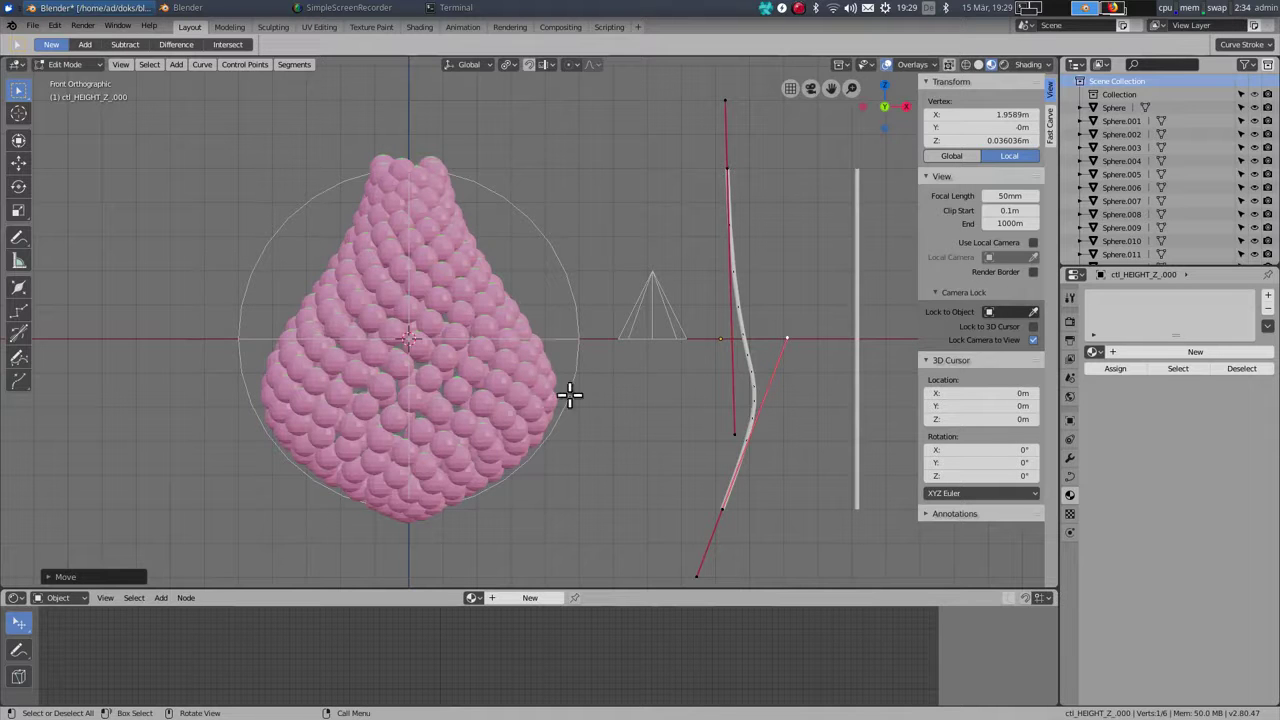
On the ctl_SIZE_X curve, pull the bottom point's upper handle out to about X 3.34 m, Z -1.34 m.
scroll(726, 403, down, 3)
shift+middle_drag(726, 403, 446, 391)
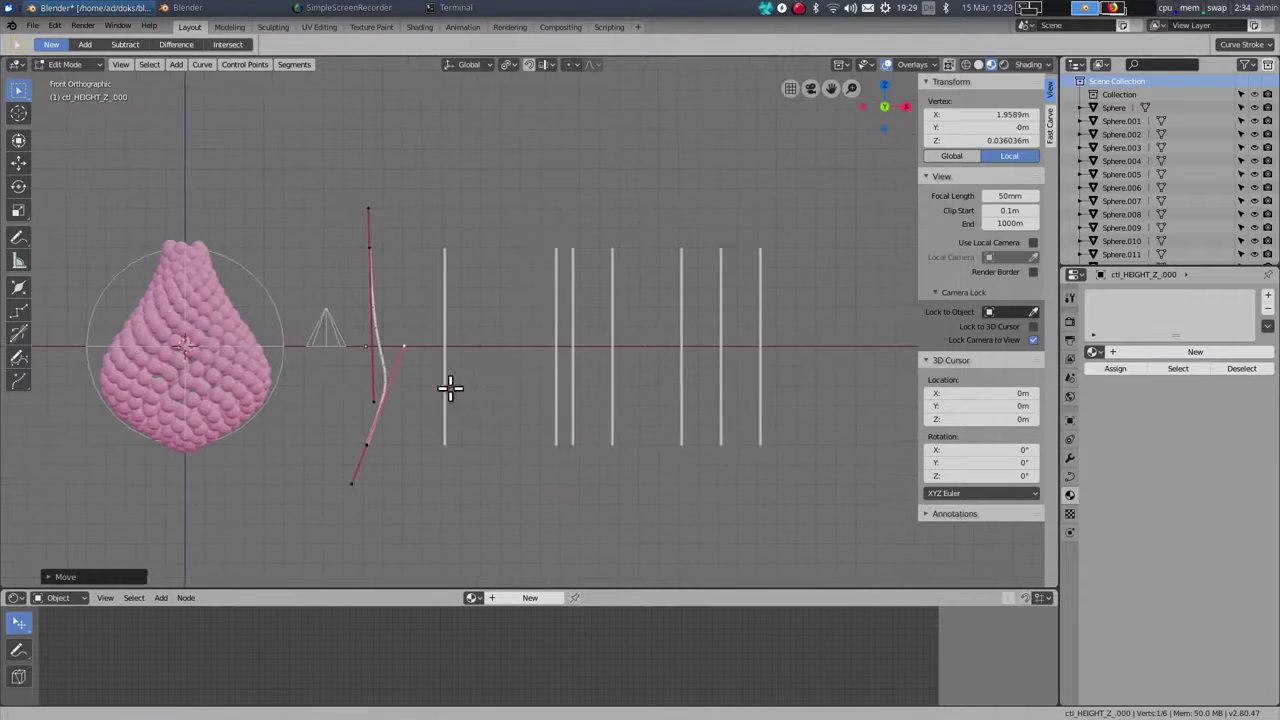
key(Tab)
click(555, 385)
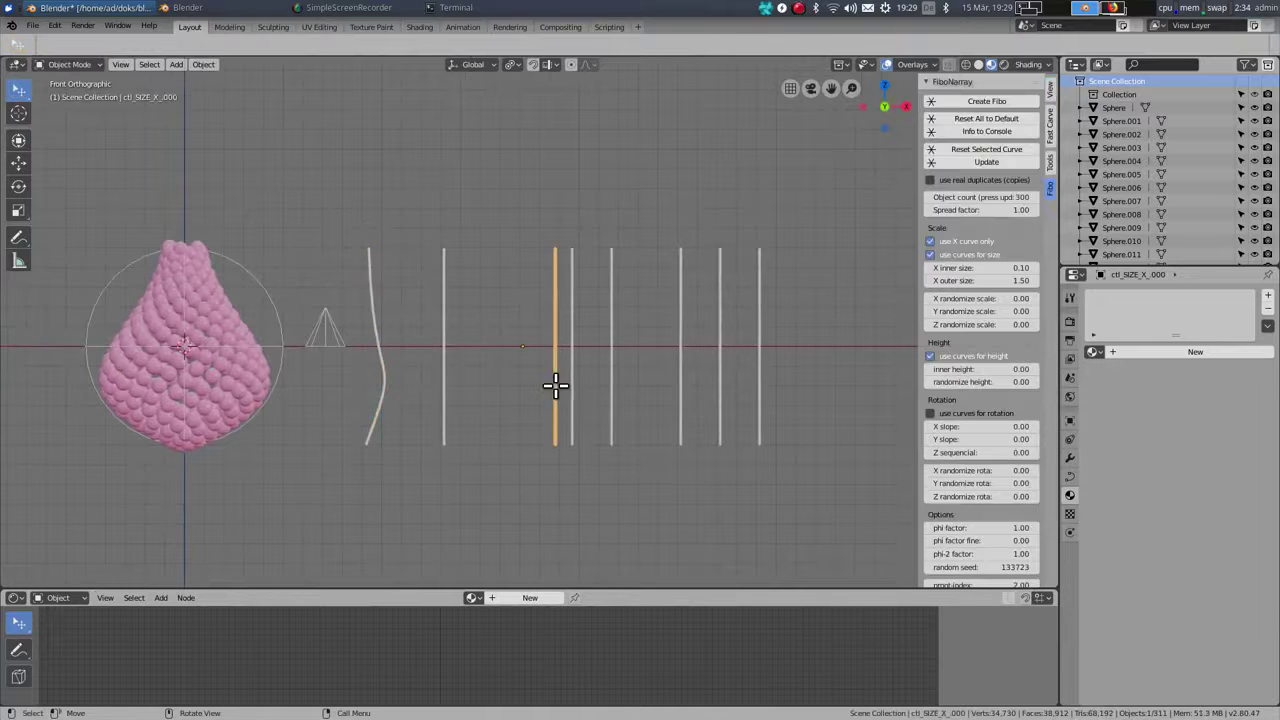
key(Tab)
click(554, 402)
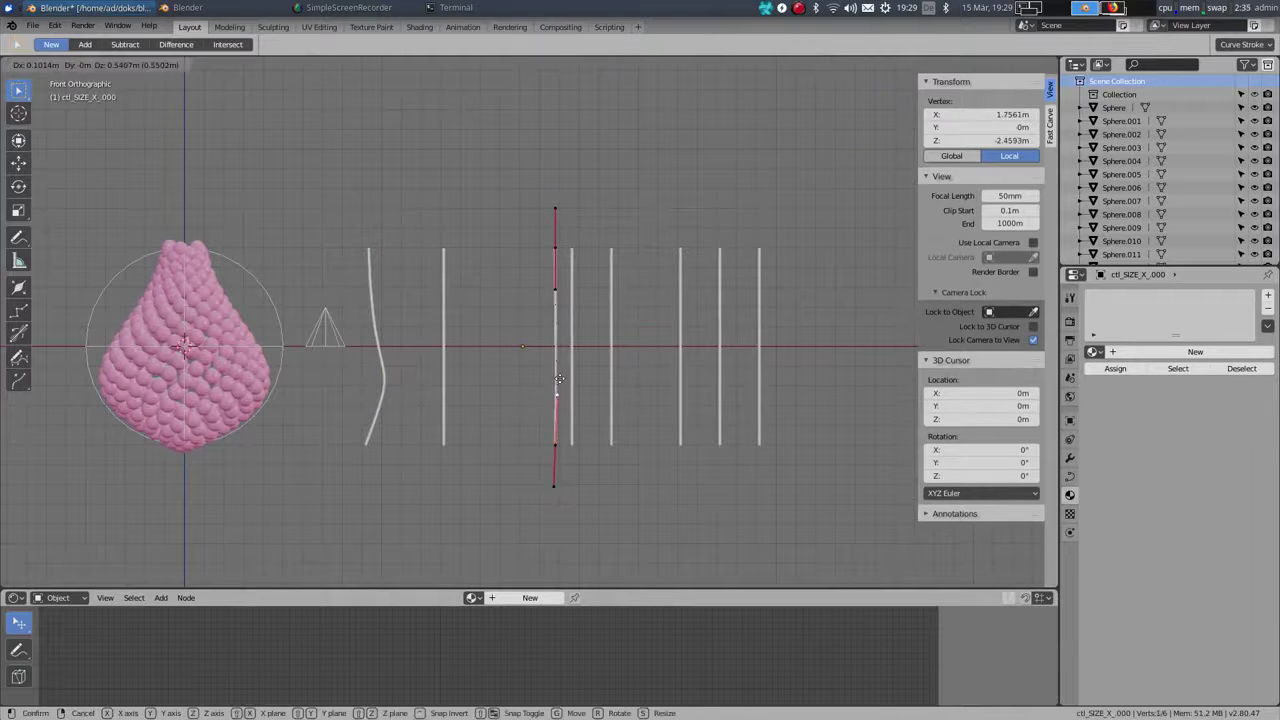
key(g)
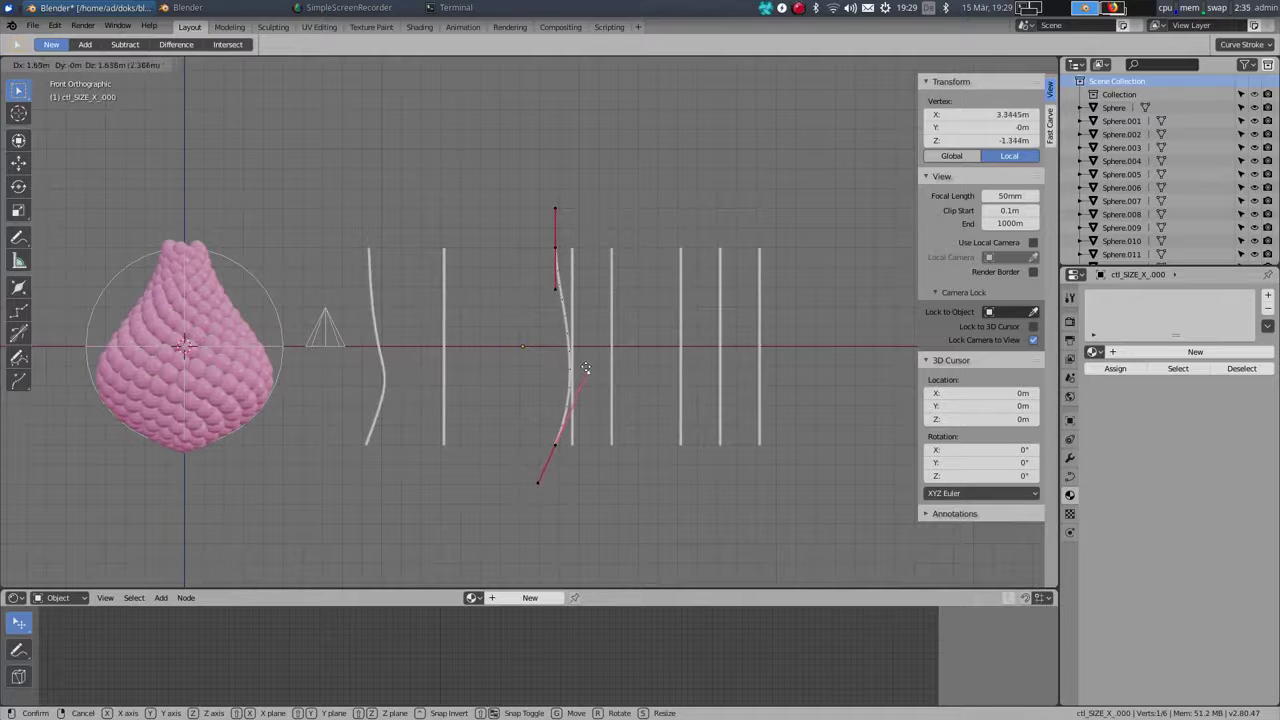
click(586, 370)
shift+middle_drag(257, 393, 531, 383)
key(Tab)
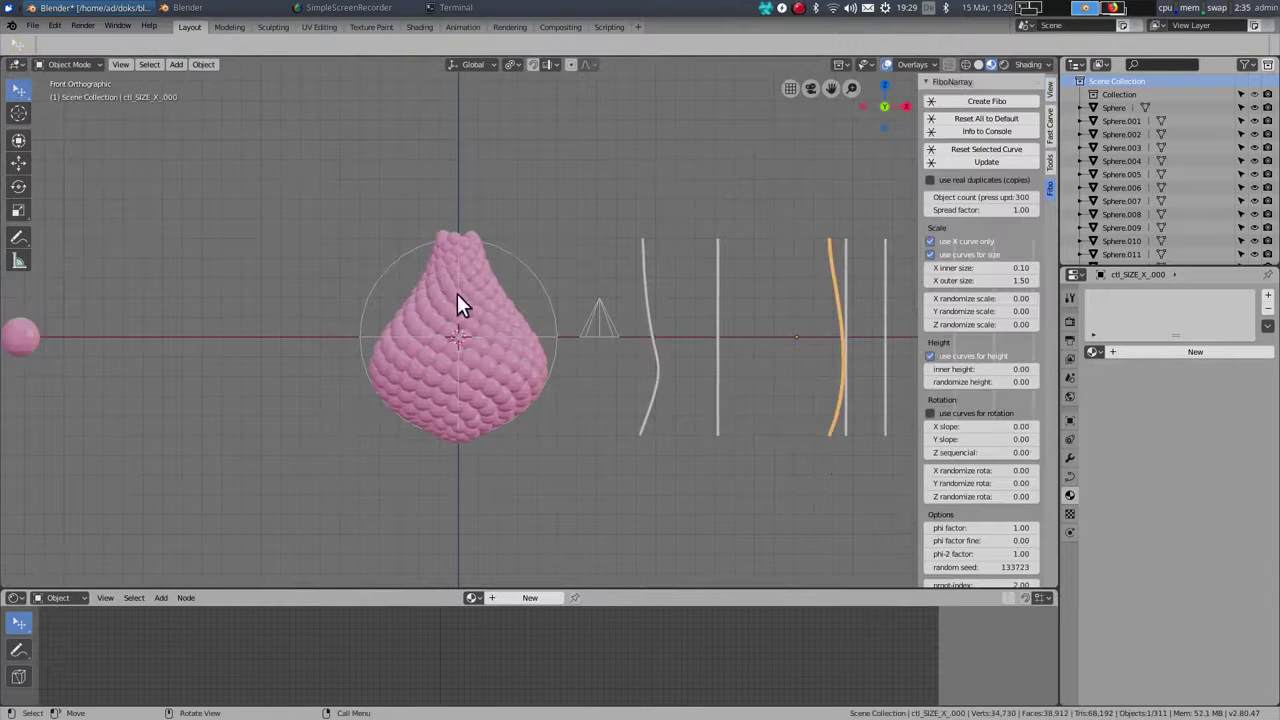
Set the array's rotation Y slope to about 63.30 so the spheres' green caps face outward.
scroll(482, 305, up, 4)
middle_drag(482, 301, 428, 326)
scroll(398, 350, up, 3)
scroll(435, 333, up, 2)
middle_drag(580, 360, 350, 279)
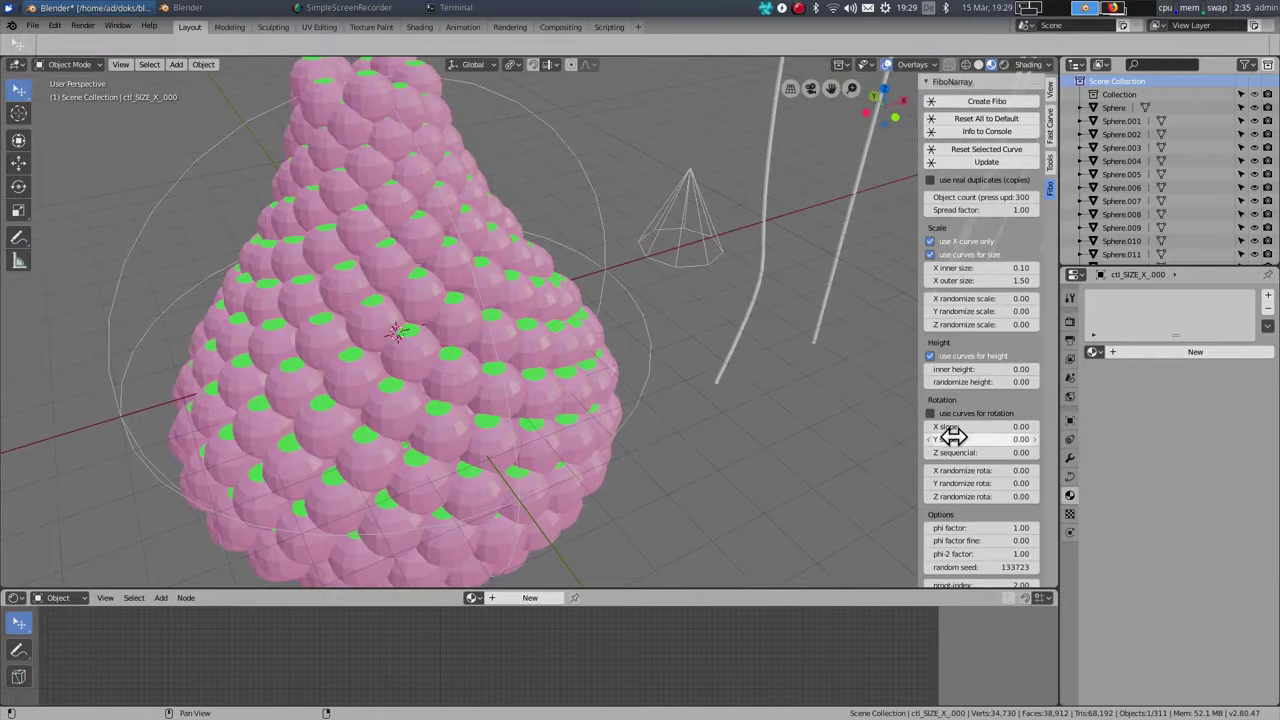
drag(980, 439, 992, 439)
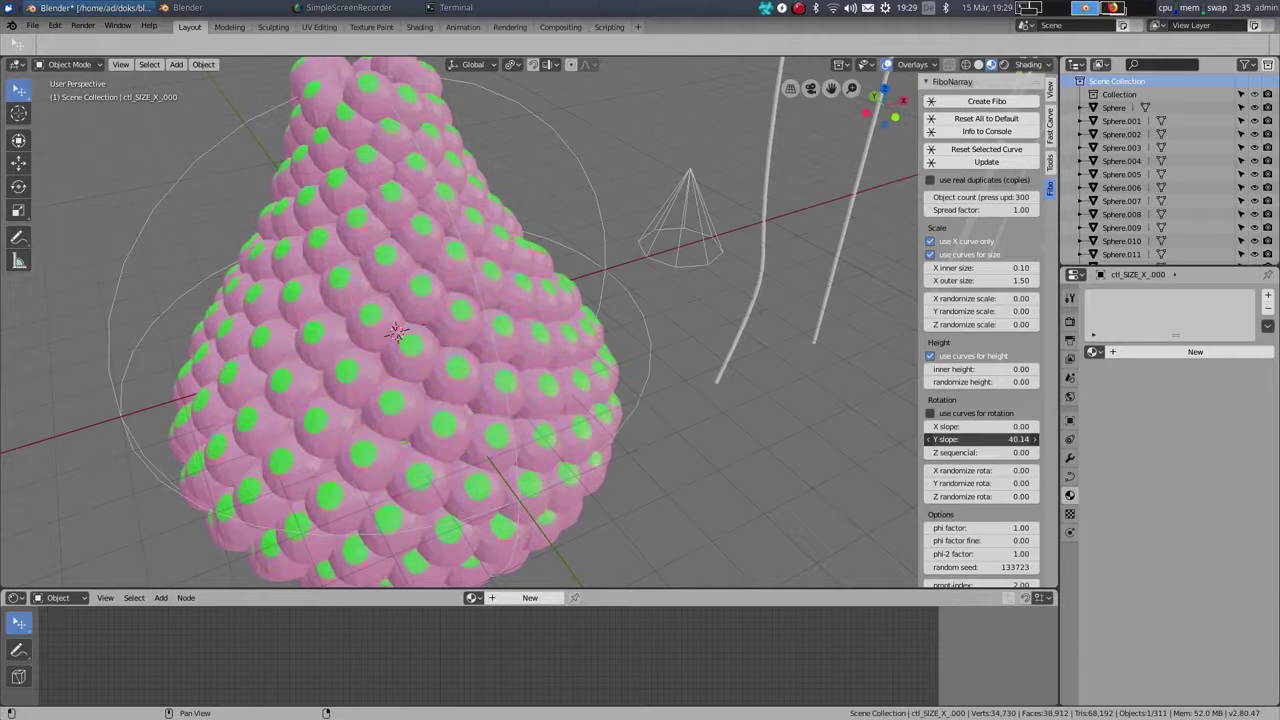
drag(992, 439, 1002, 439)
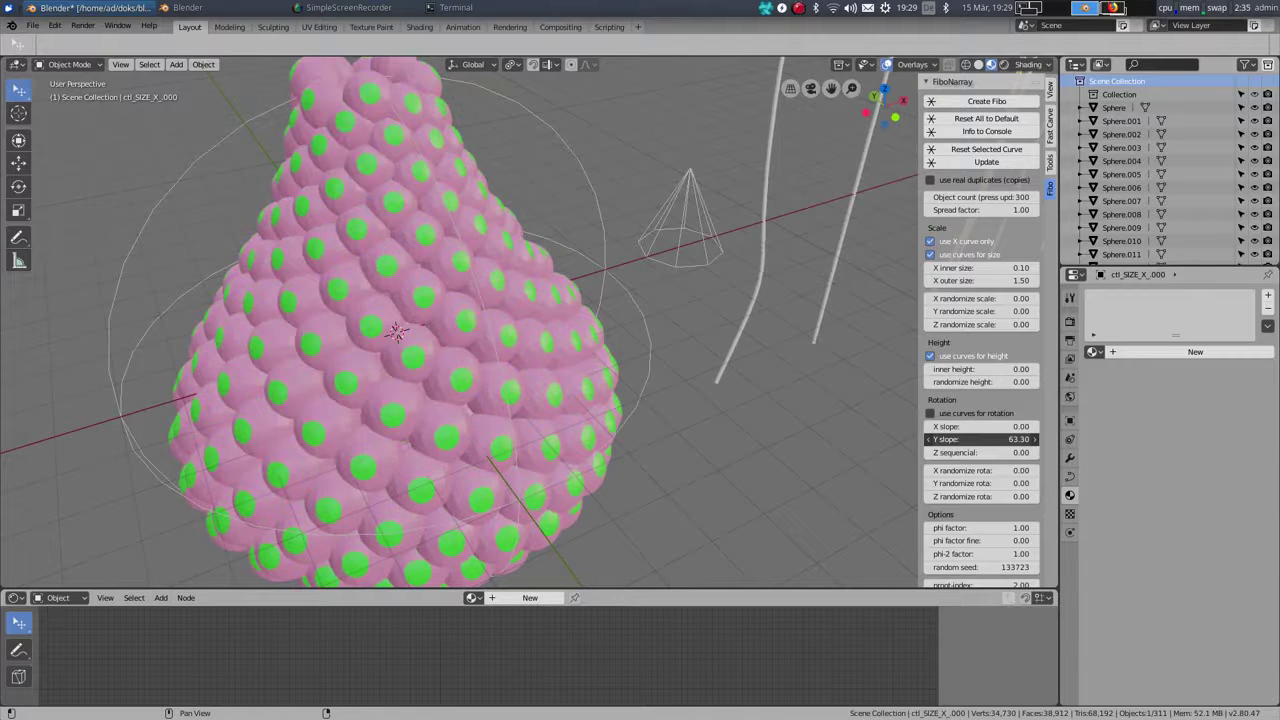
scroll(574, 483, down, 3)
shift+middle_drag(550, 478, 430, 405)
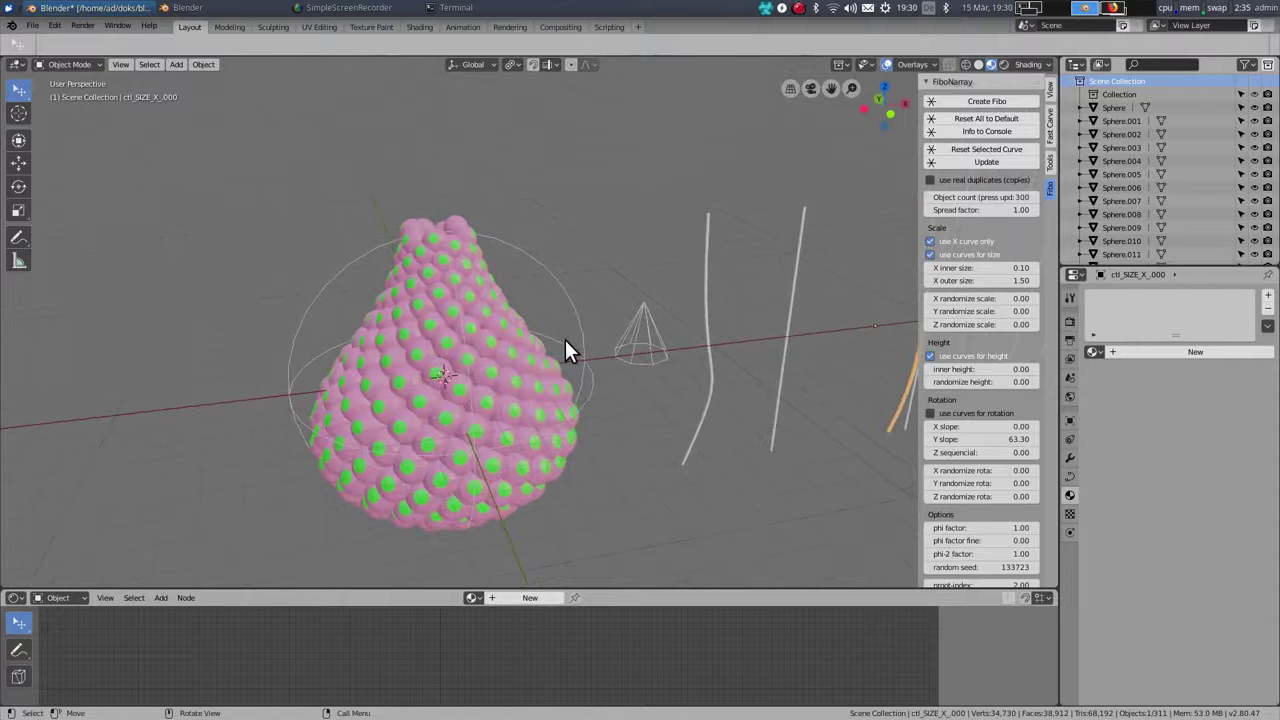
Pull the pole vertex of one array sphere's shared mesh far out along its local Z axis, turning the green caps into long spikes.
key(KP_1)
scroll(514, 360, up, 6)
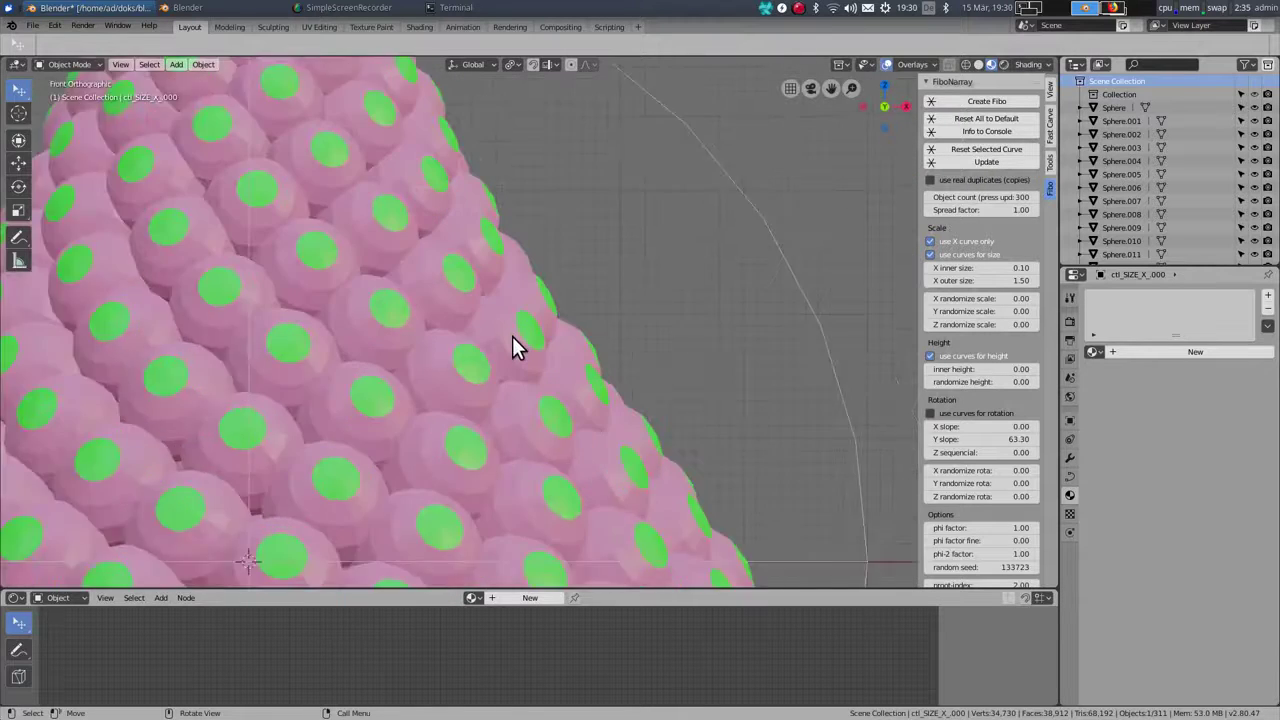
scroll(521, 336, down, 3)
scroll(537, 338, up, 3)
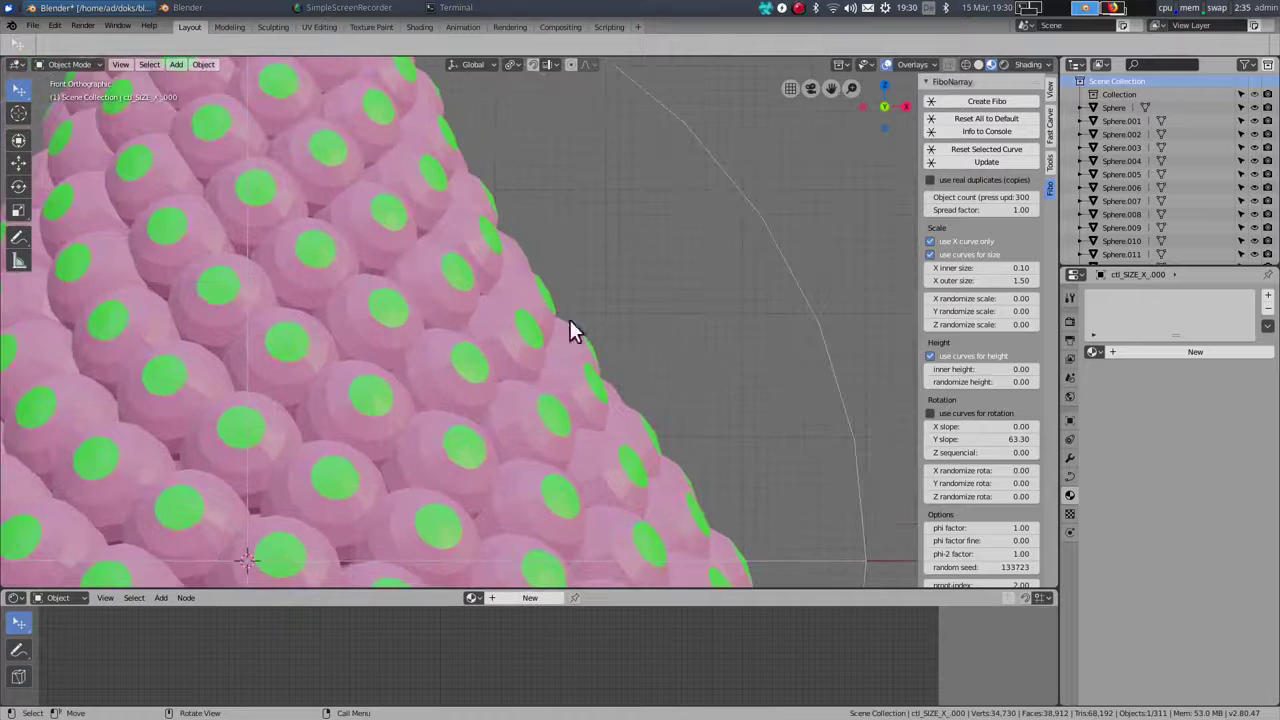
click(543, 303)
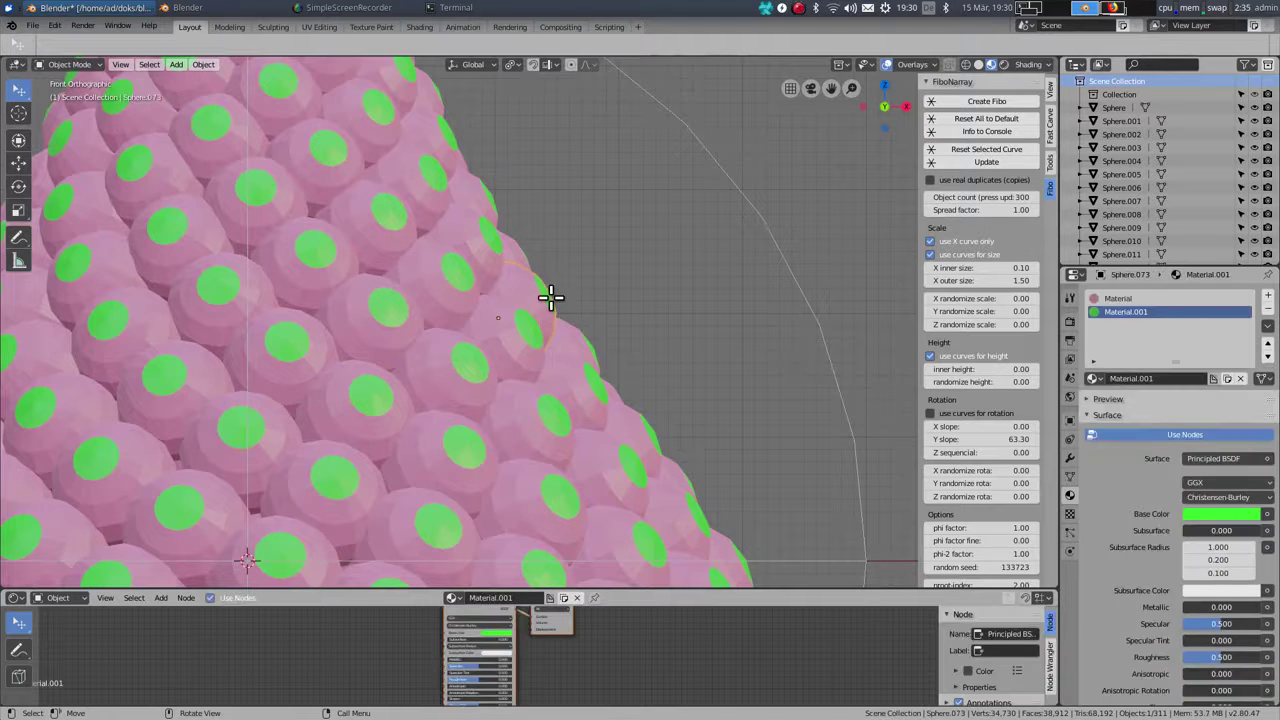
key(Tab)
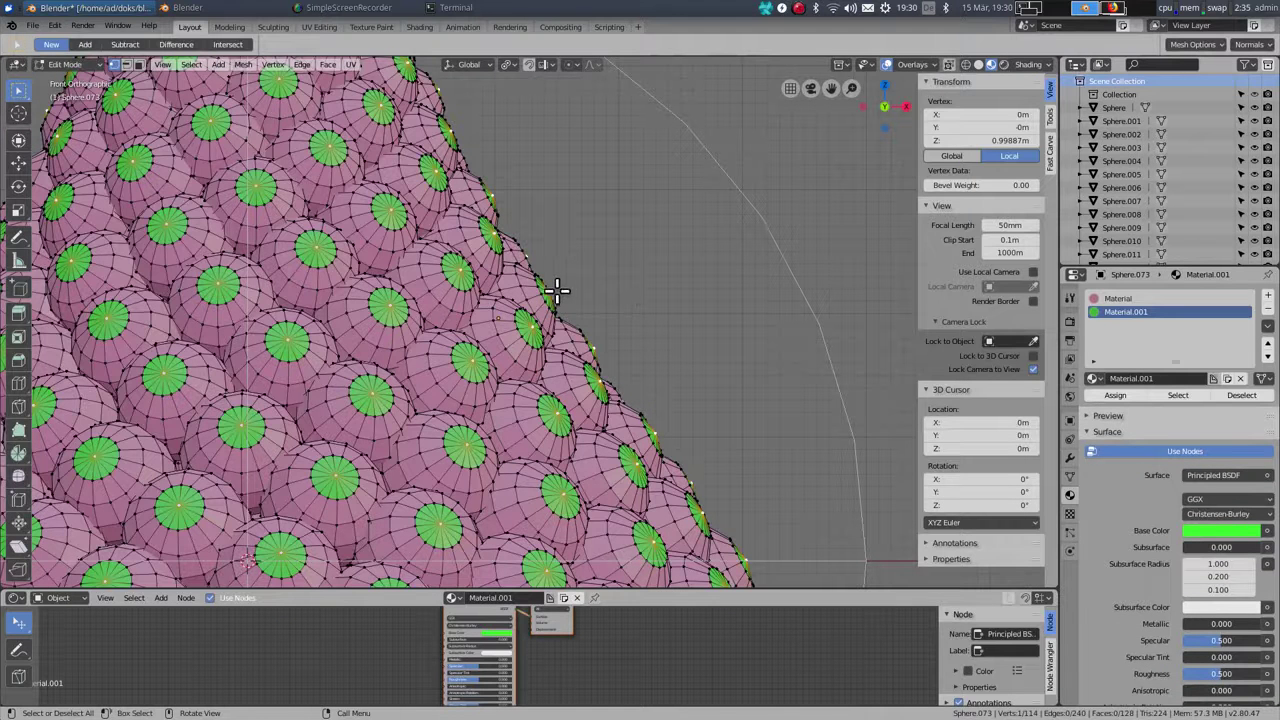
key(g)
key(z)
key(z)
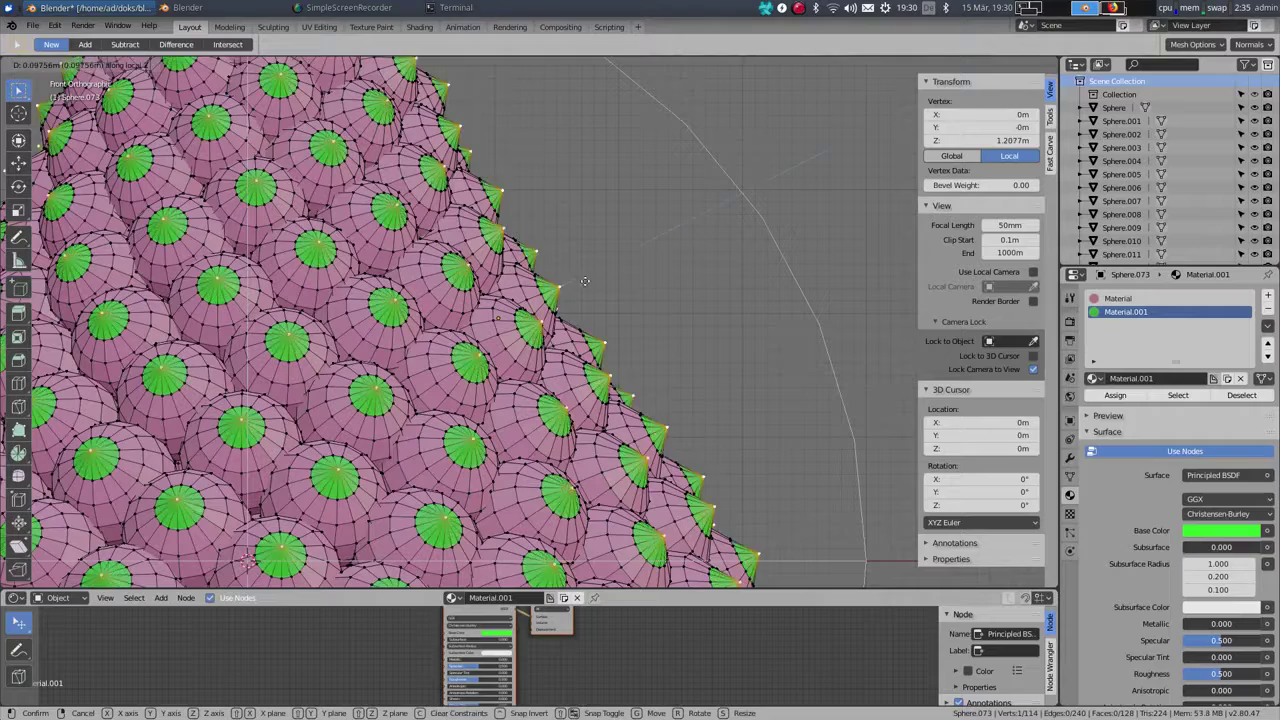
click(683, 252)
scroll(683, 252, down, 4)
key(Tab)
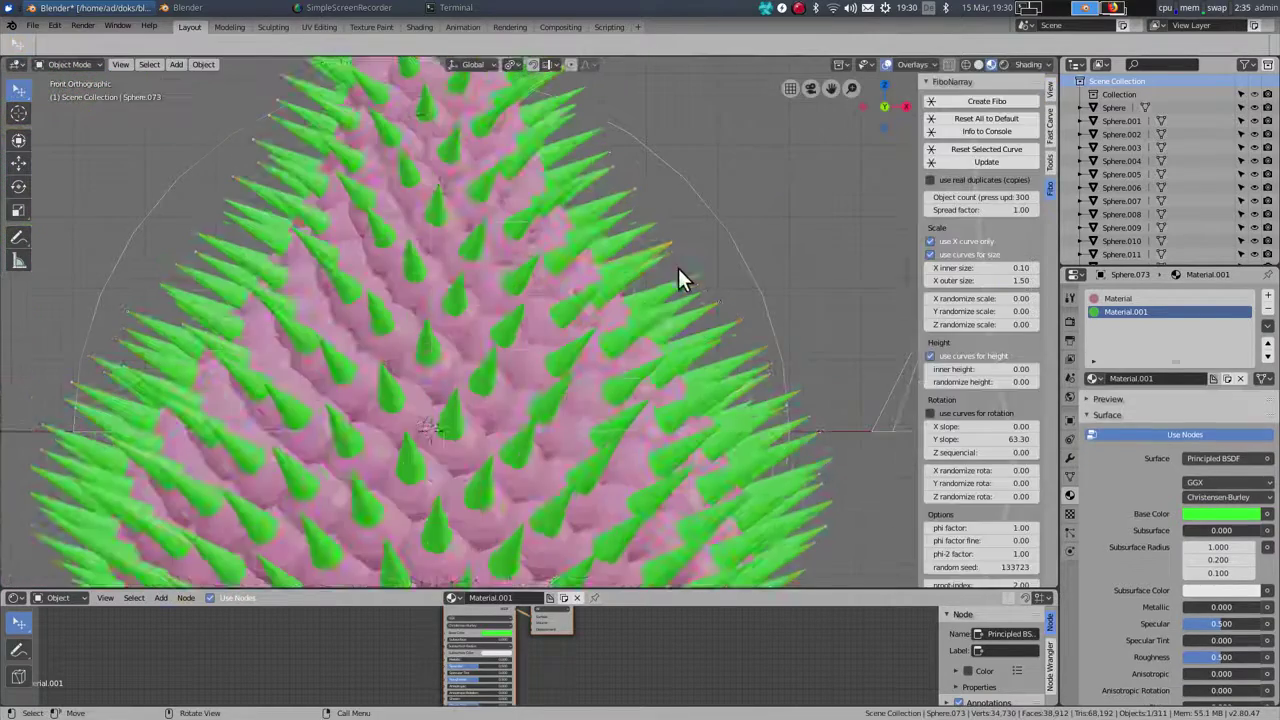
Fine-tune the rotation Y slope to 59.19 to adjust the tilt of the spikes.
scroll(626, 305, down, 5)
middle_drag(626, 305, 643, 360)
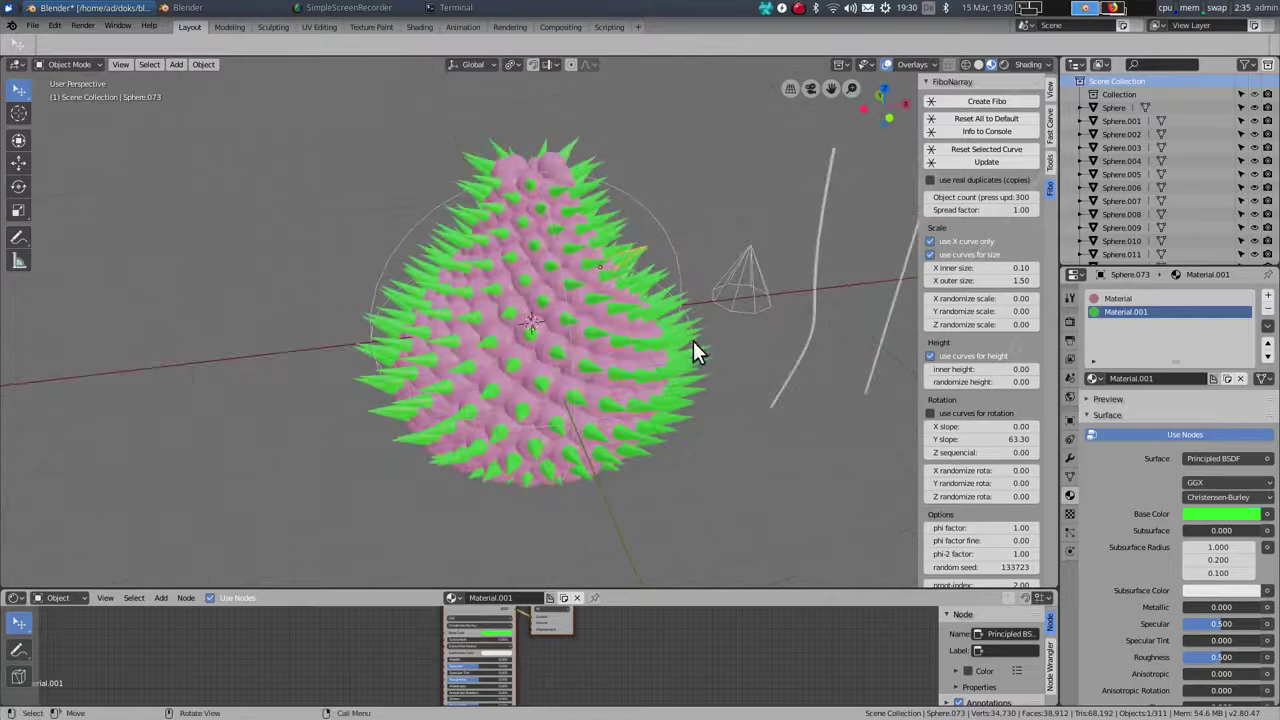
middle_drag(697, 320, 553, 379)
key(KP_1)
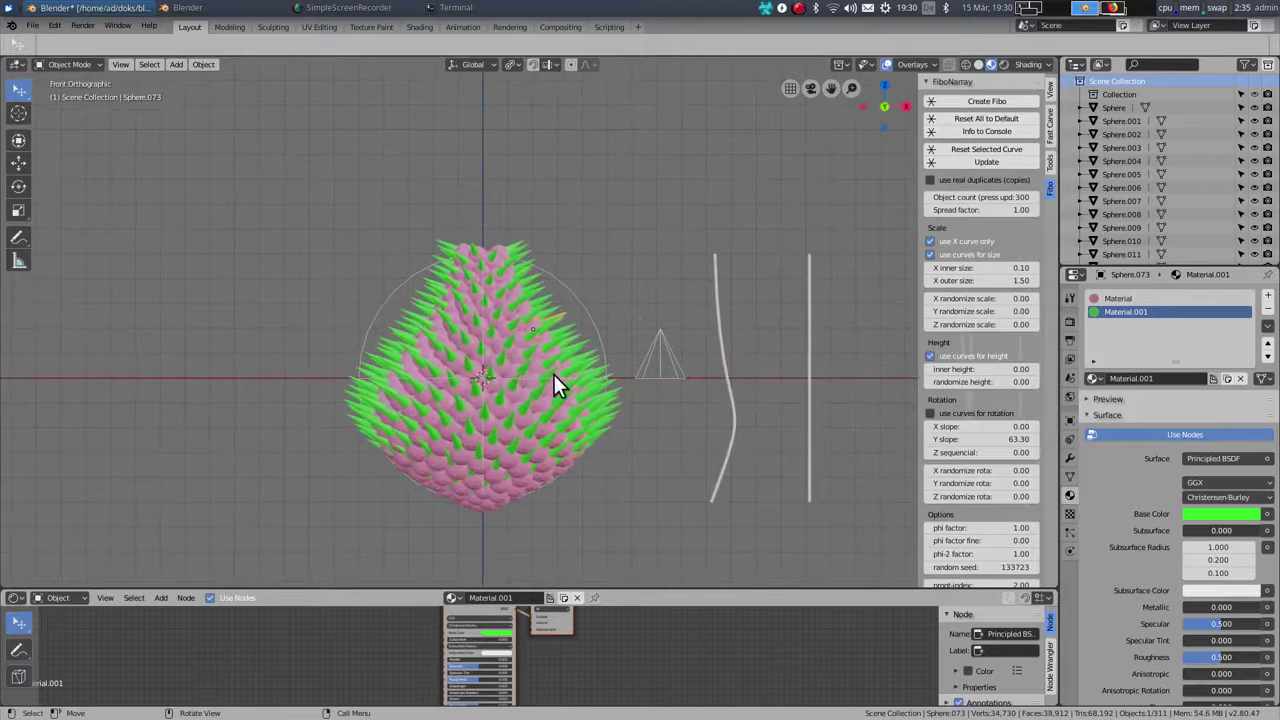
scroll(543, 367, up, 1)
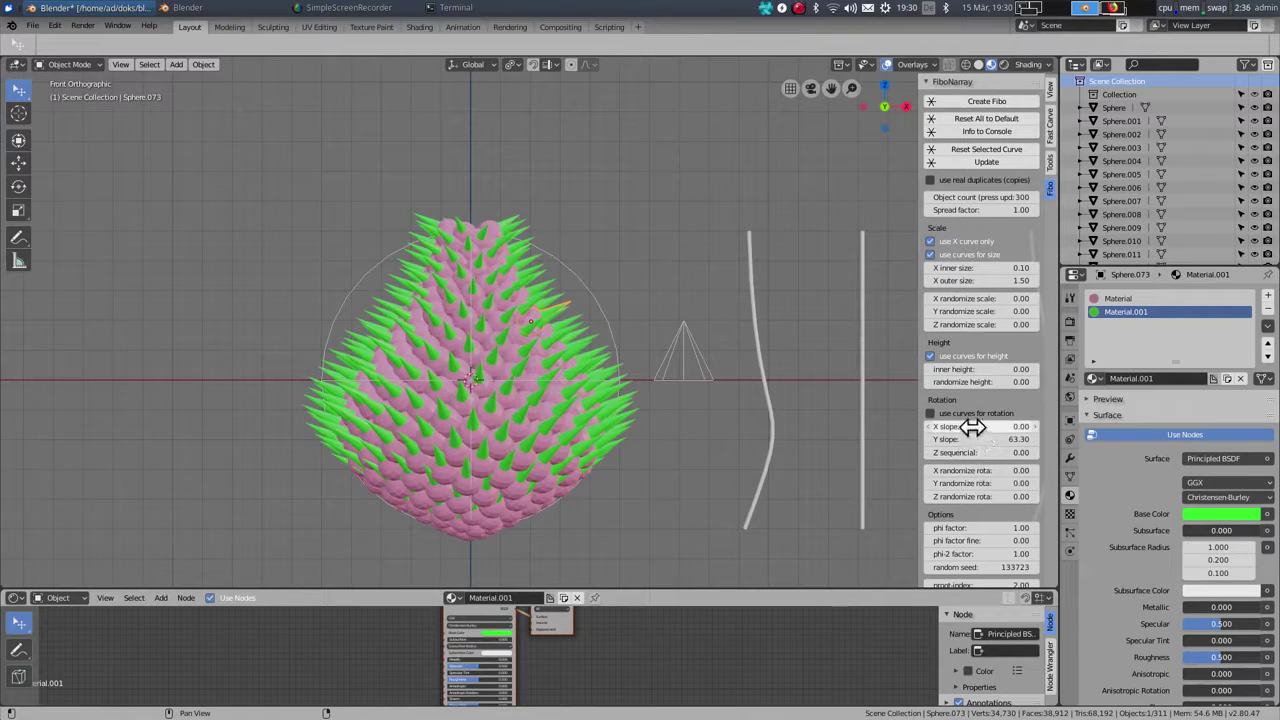
mouse_move(957, 441)
mouse_down()
mouse_move(1022, 441)
mouse_move(960, 441)
mouse_up()
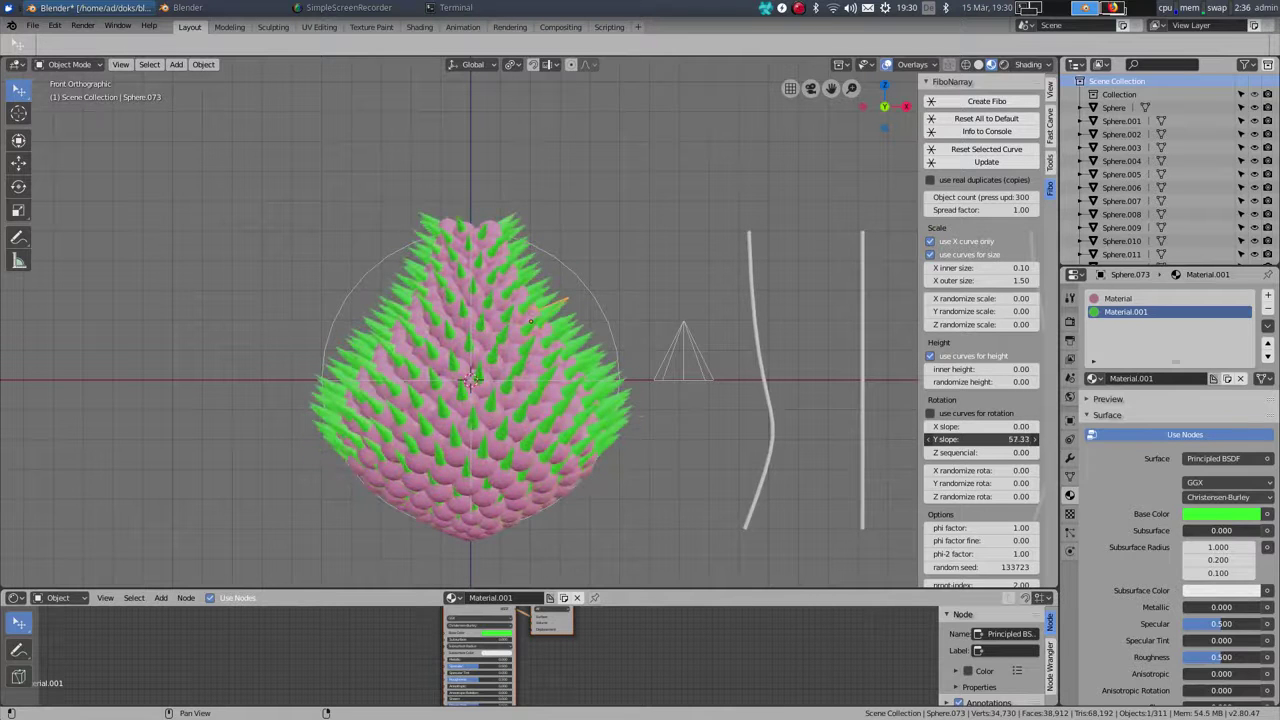
middle_drag(311, 336, 406, 333)
scroll(406, 333, up, 3)
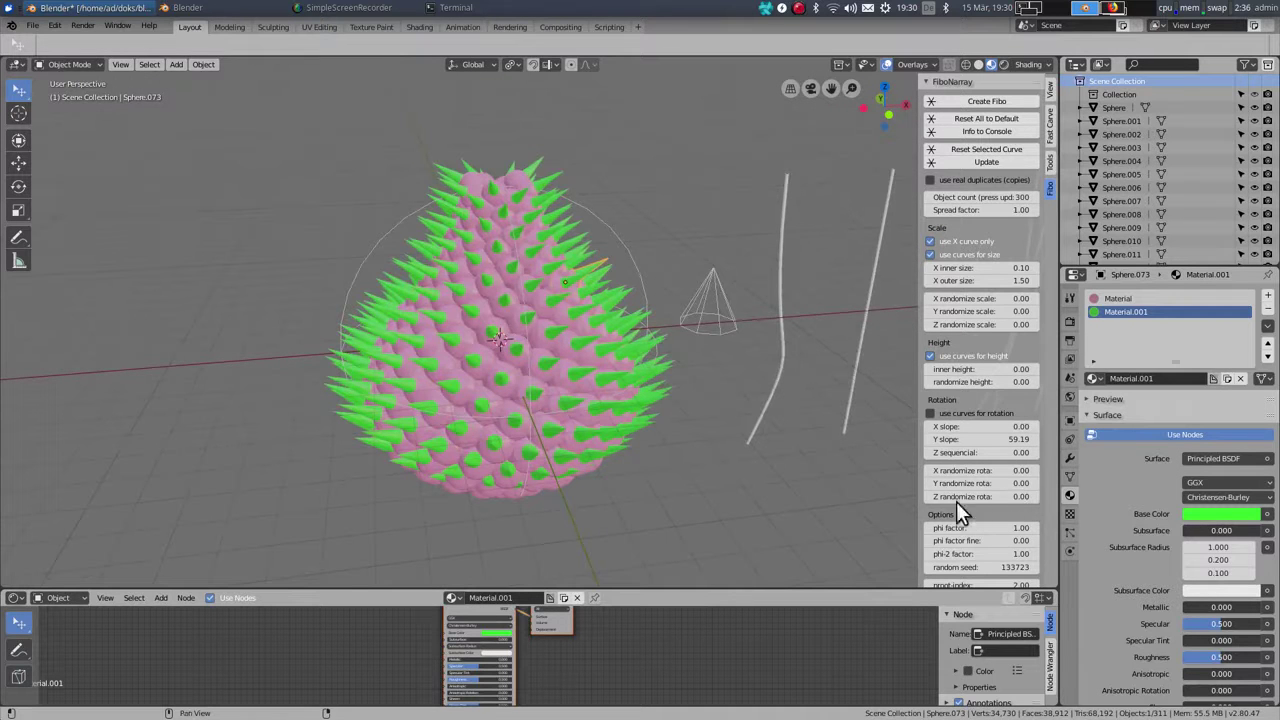
Examine the spiked array together with the source sphere and the control curves in front view.
mouse_move(952, 496)
mouse_down()
mouse_move(1030, 496)
mouse_move(955, 496)
mouse_move(935, 481)
mouse_up()
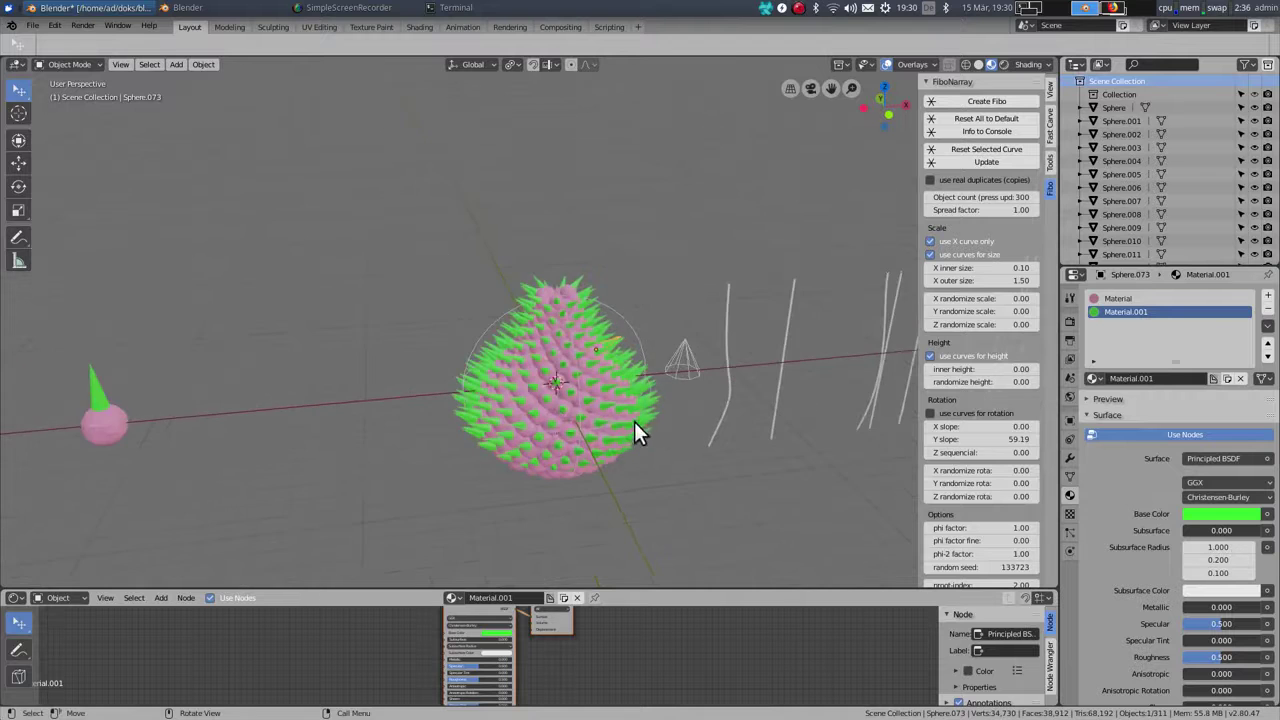
shift+middle_drag(634, 421, 536, 412)
scroll(666, 441, down, 2)
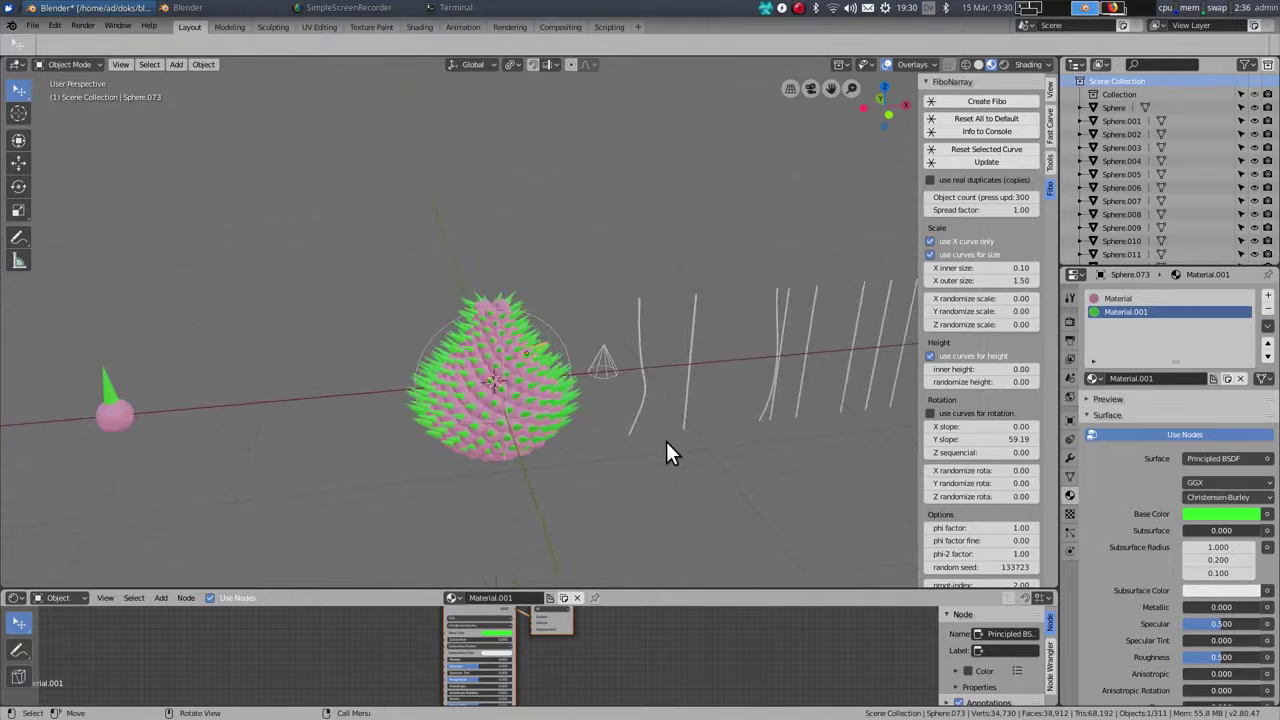
key(KP_1)
scroll(531, 437, up, 2)
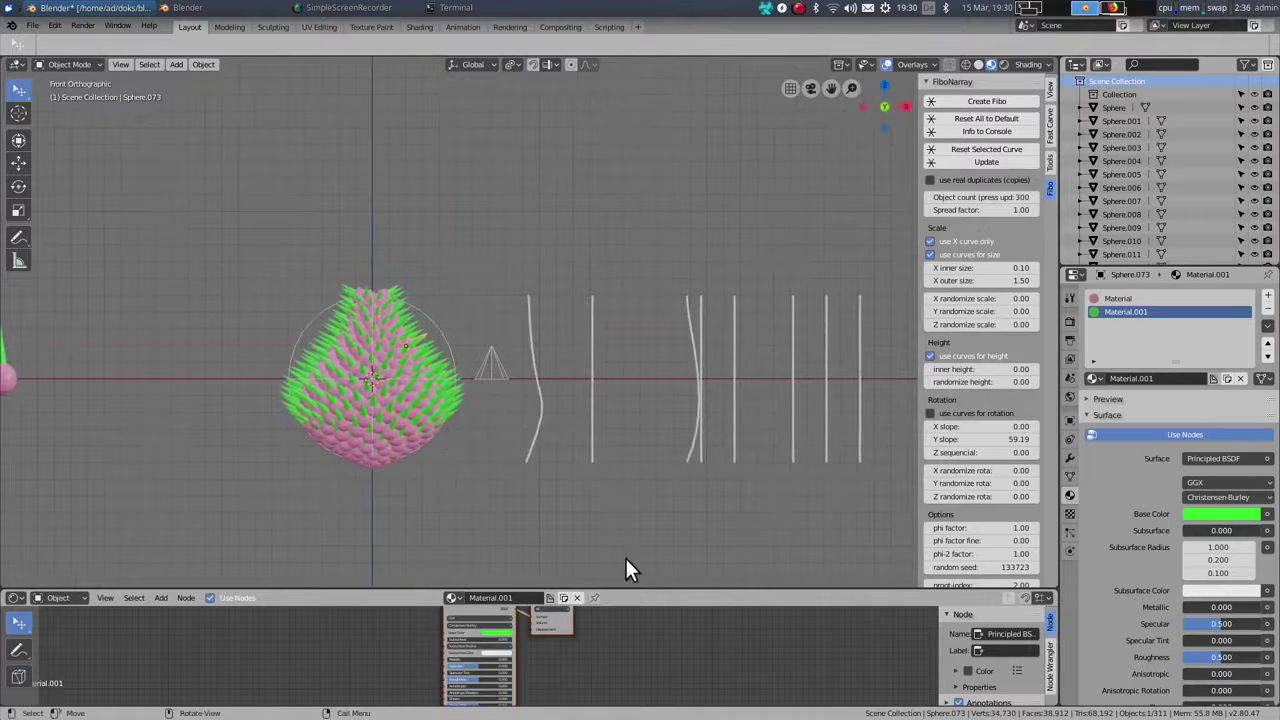
scroll(696, 470, down, 2)
shift+middle_drag(659, 432, 580, 382)
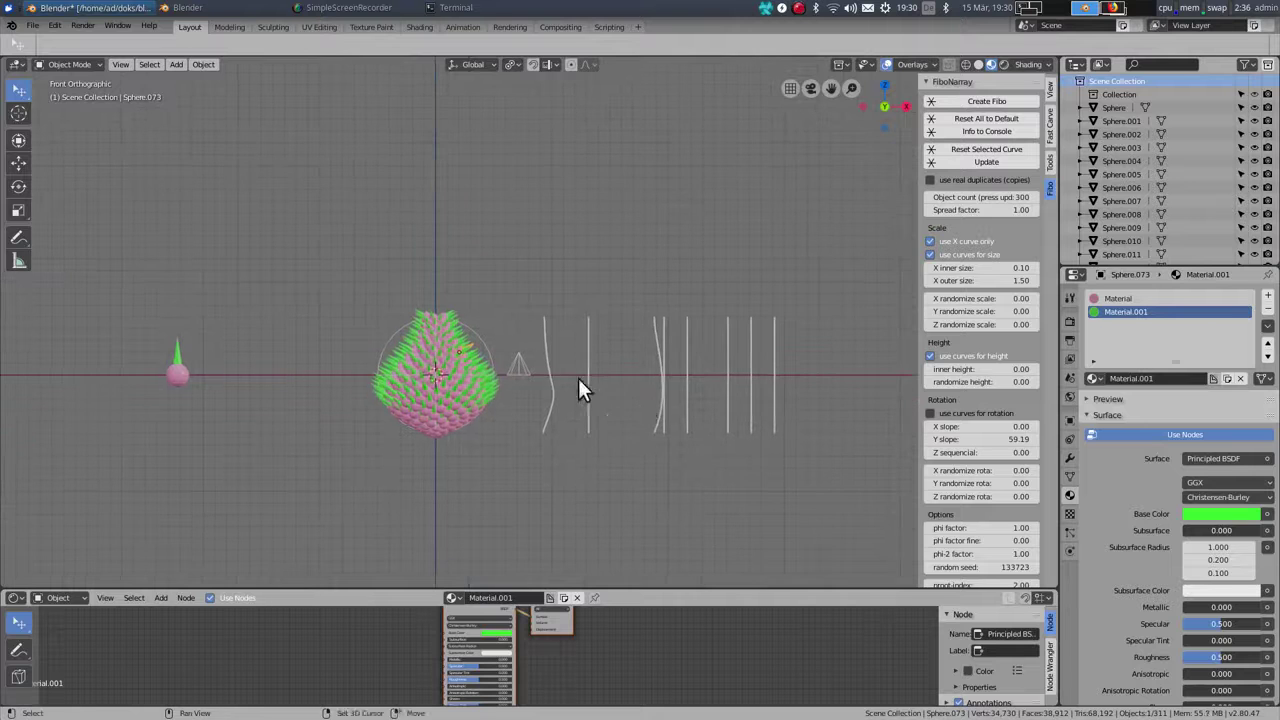
scroll(412, 373, up, 4)
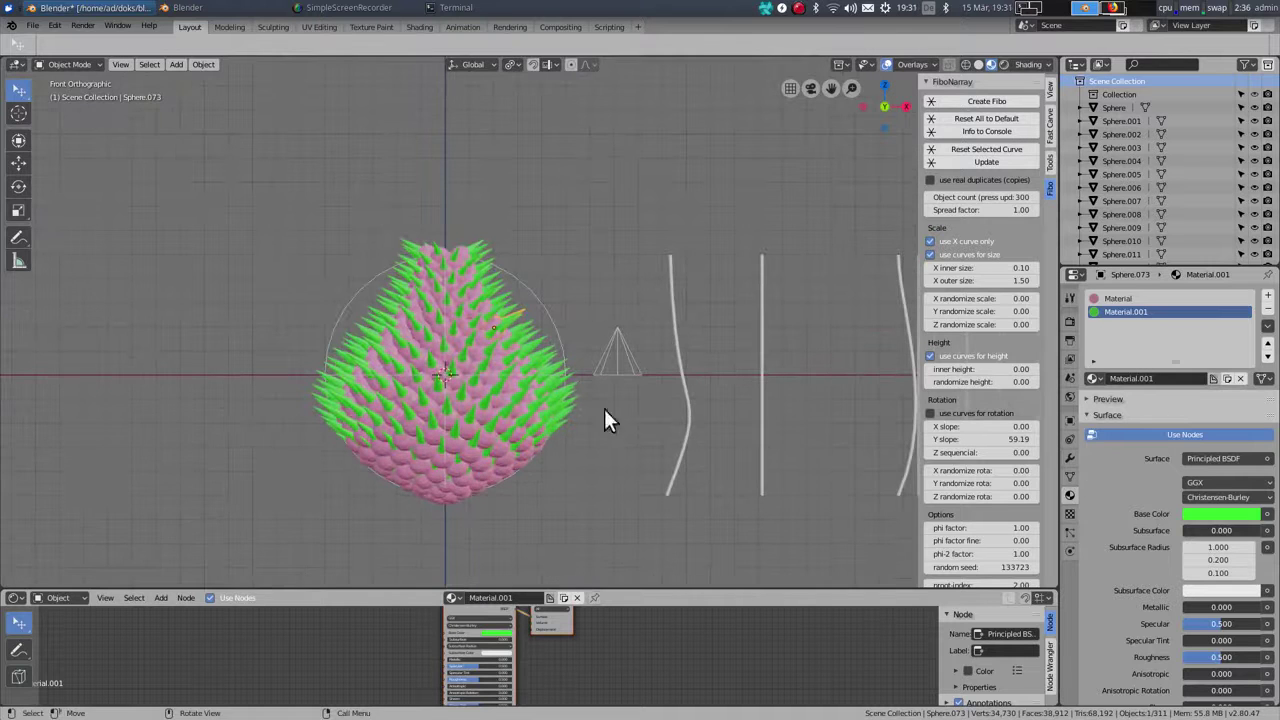
shift+middle_drag(546, 410, 518, 393)
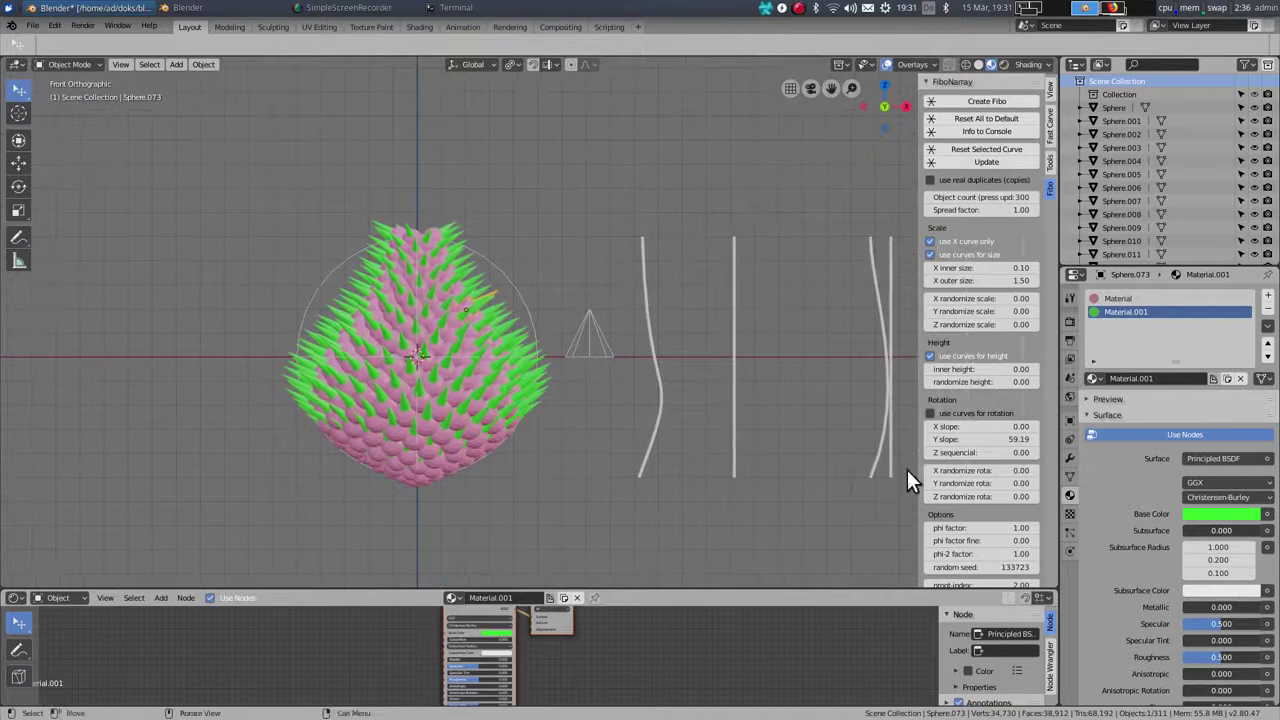
Set the phi factor fine option to 6.33 to regroup the spiked spheres into separate twisting arms.
scroll(980, 515, down, 1)
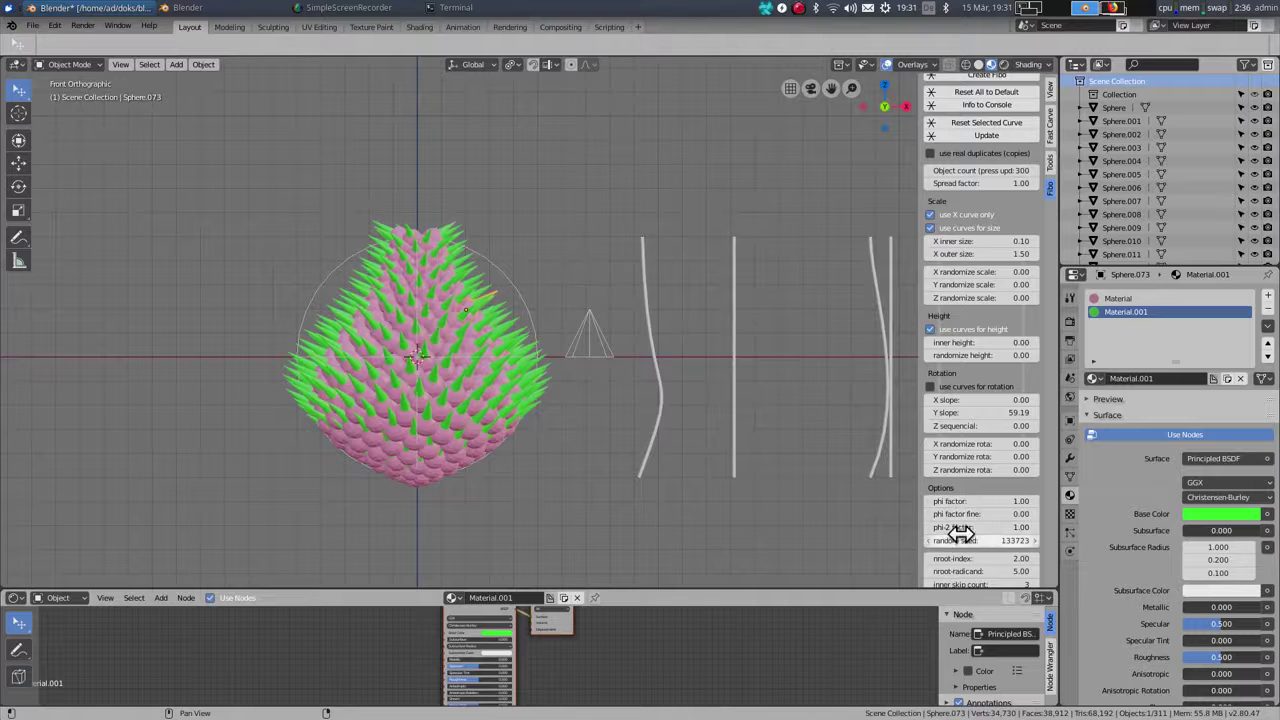
drag(960, 514, 1024, 513)
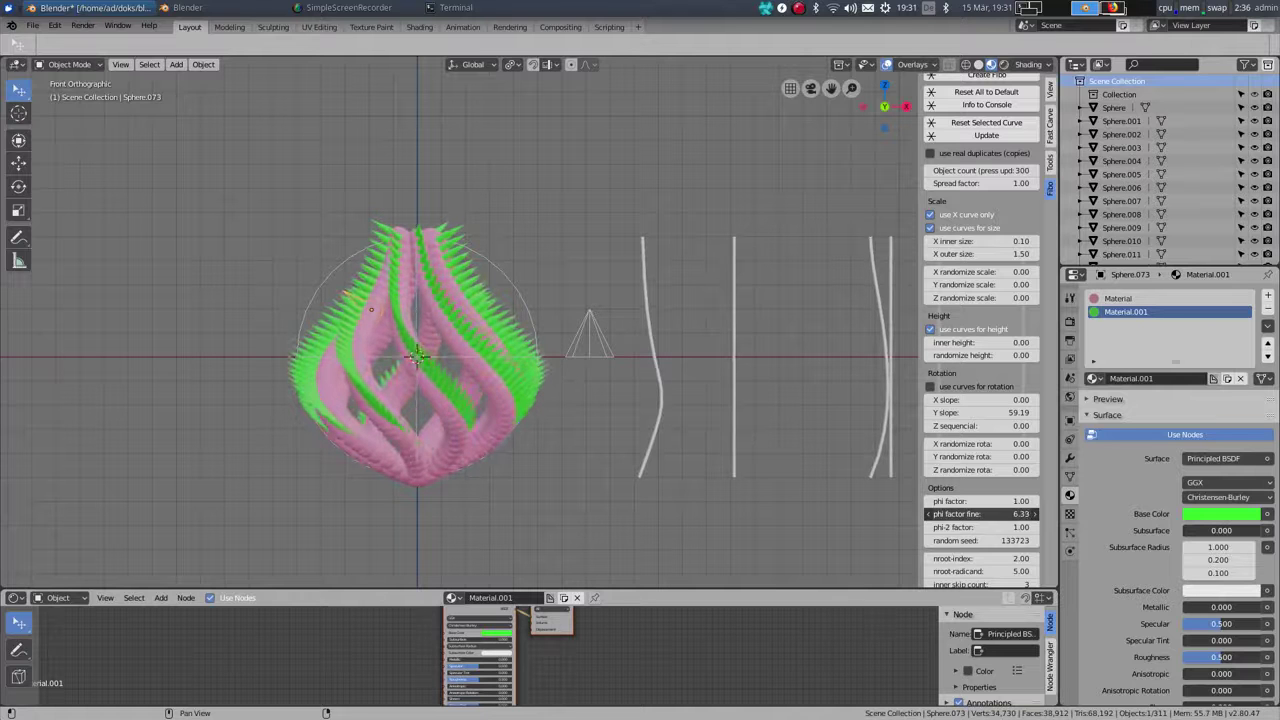
middle_drag(549, 482, 470, 425)
key(KP_1)
scroll(470, 425, up, 5)
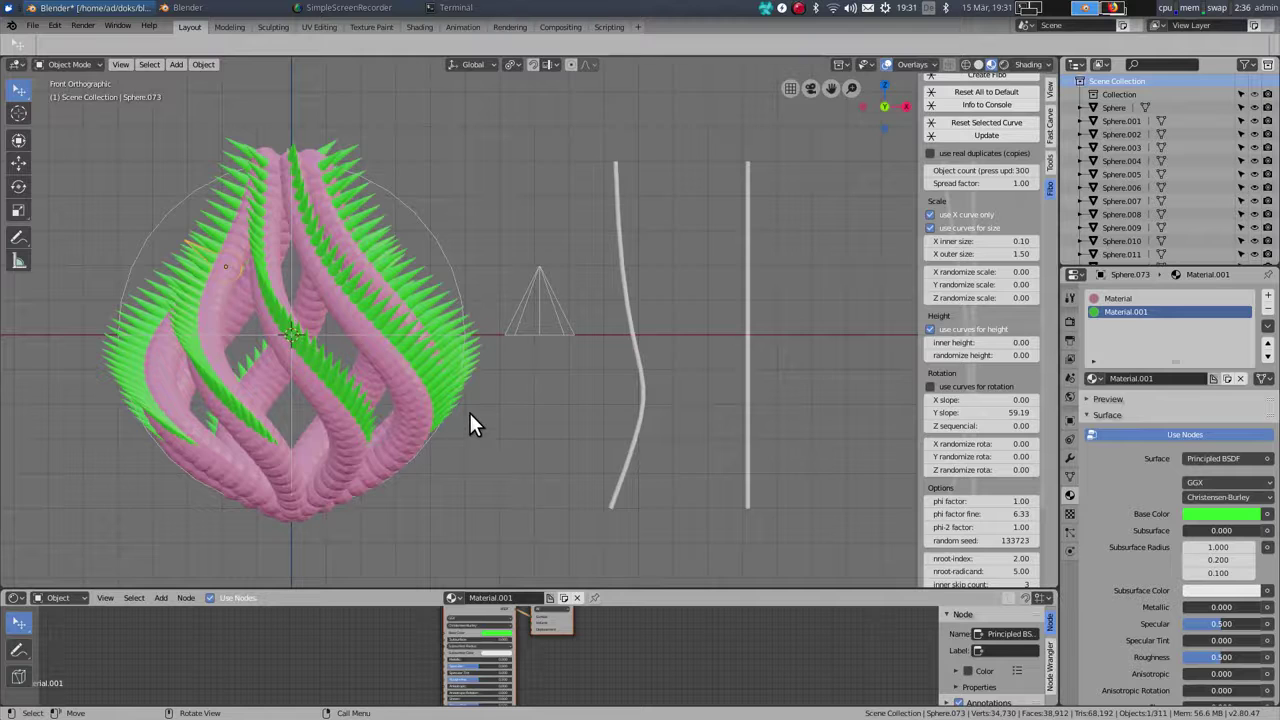
scroll(470, 413, down, 1)
scroll(478, 405, down, 2)
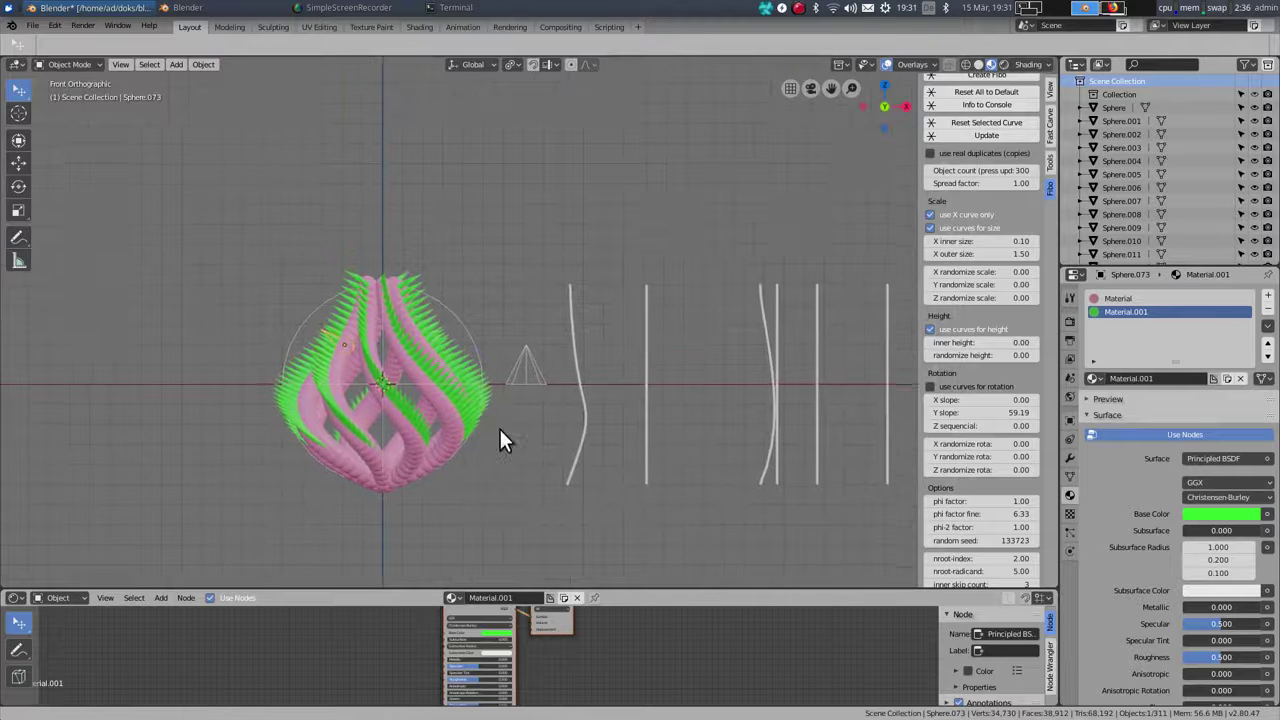